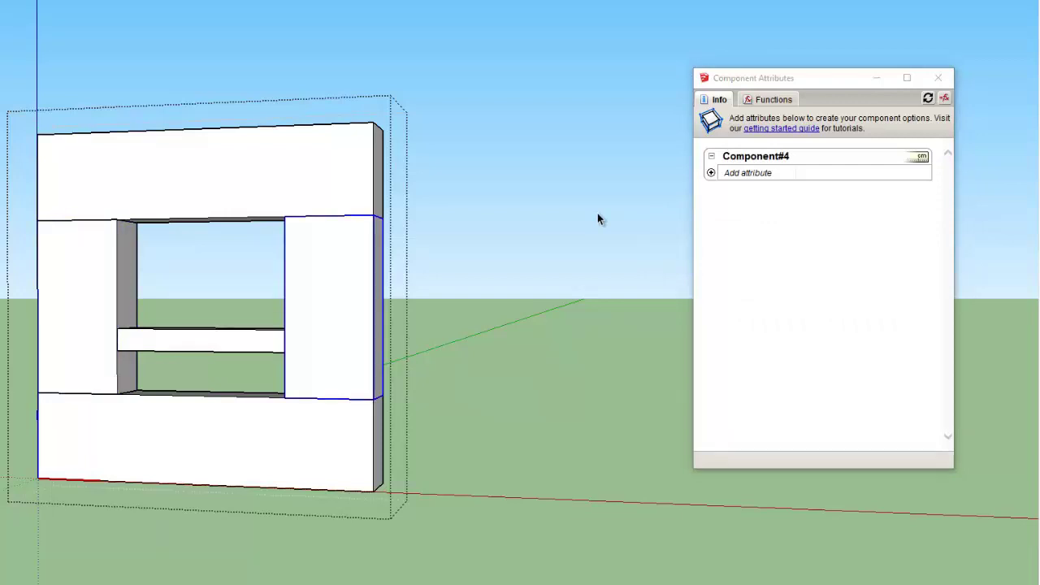
Rename the selected right upright component of the gate as "right frame".
{"action": "left_click", "coordinate": [761, 161]}
{"action": "type", "text": "right fram"}
{"action": "type", "text": "e"}
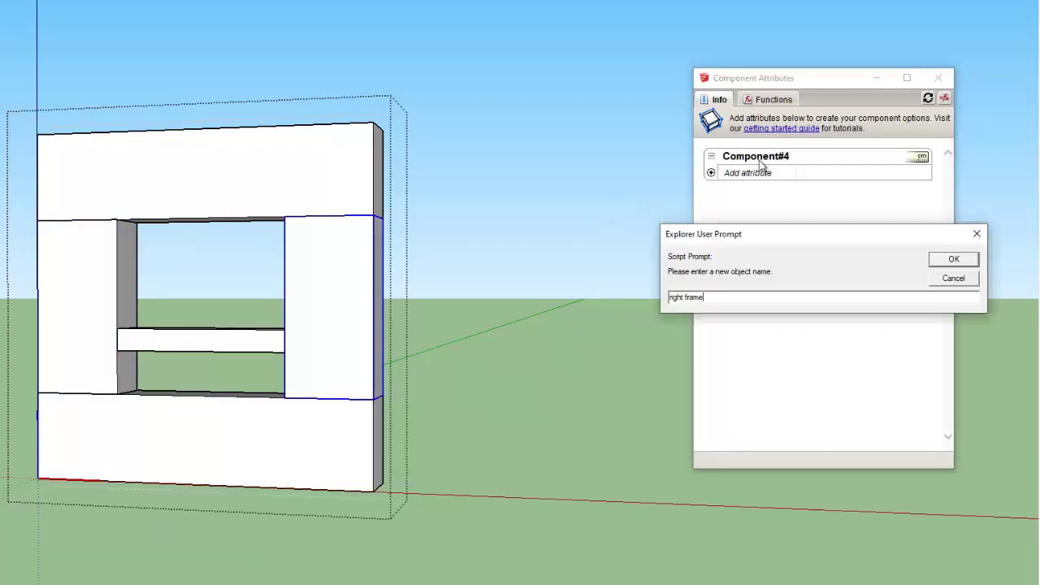
{"action": "left_click", "coordinate": [949, 260]}
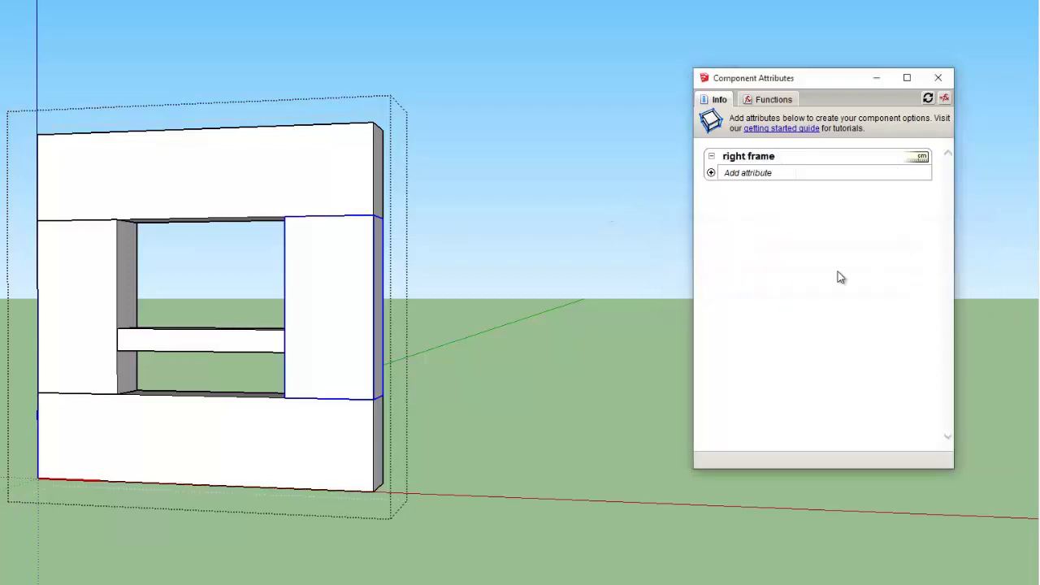
Rename the upper board component of the gate as "top frame".
{"action": "left_click", "coordinate": [274, 182]}
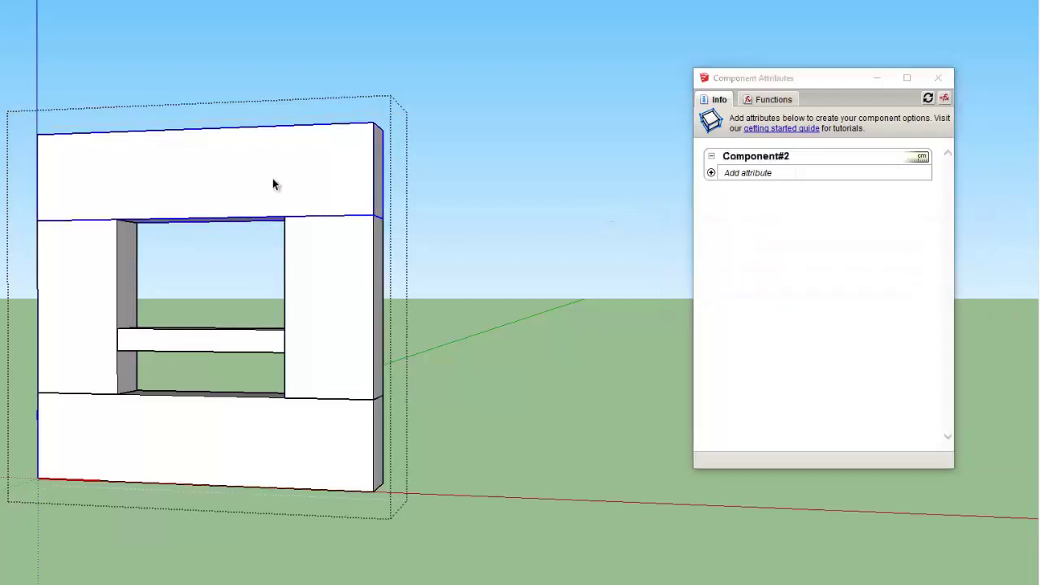
{"action": "double_click", "coordinate": [755, 158]}
{"action": "type", "text": "top frame"}
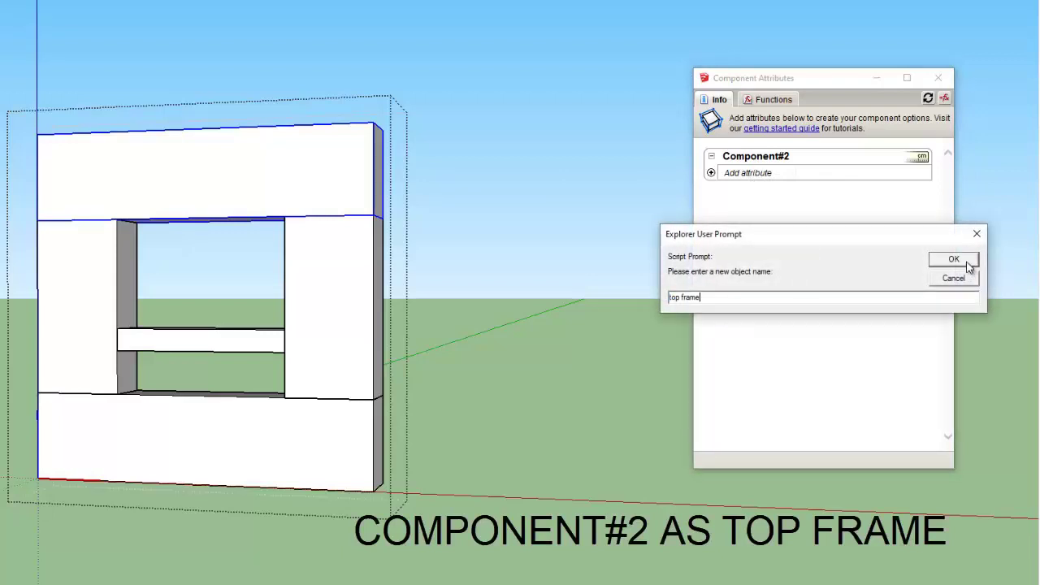
{"action": "left_click", "coordinate": [952, 259]}
Rename the bottom board component of the gate as "lower frame".
{"action": "left_click", "coordinate": [378, 411]}
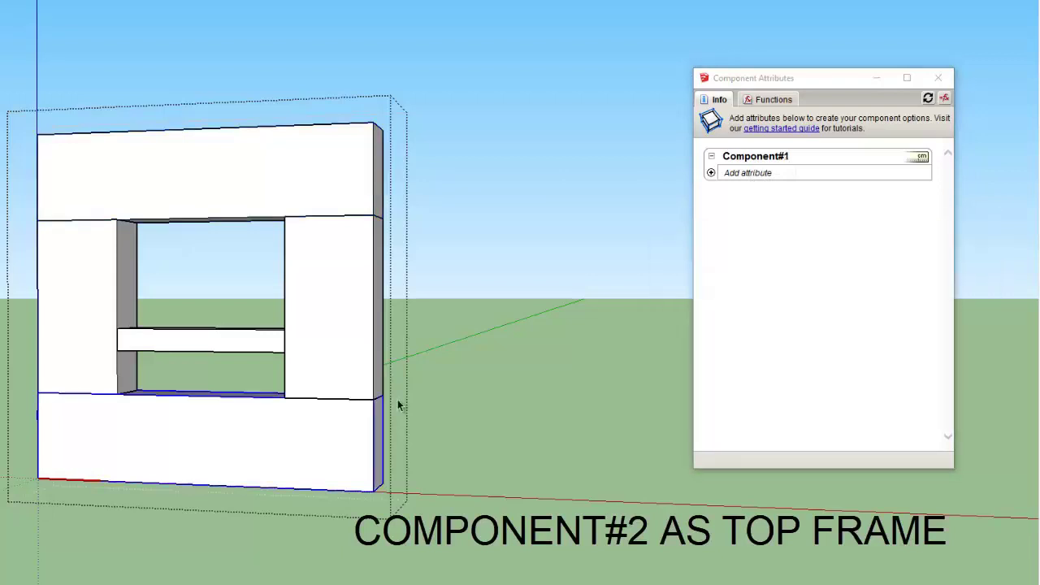
{"action": "double_click", "coordinate": [782, 162]}
{"action": "type", "text": "lower frame"}
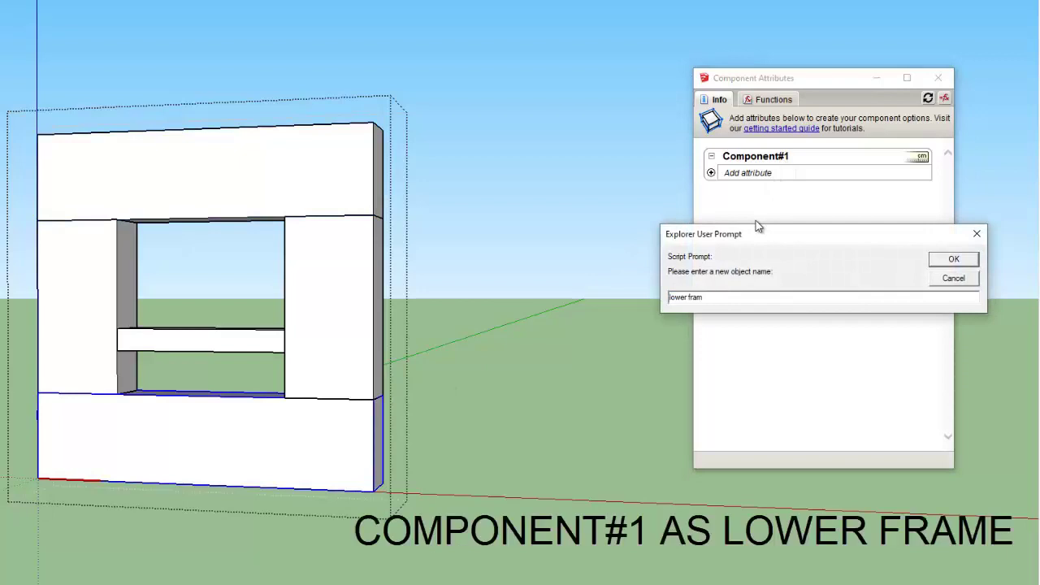
{"action": "left_click", "coordinate": [959, 264]}
Rename the thin middle rail component as "horizontal frame".
{"action": "left_click", "coordinate": [215, 341]}
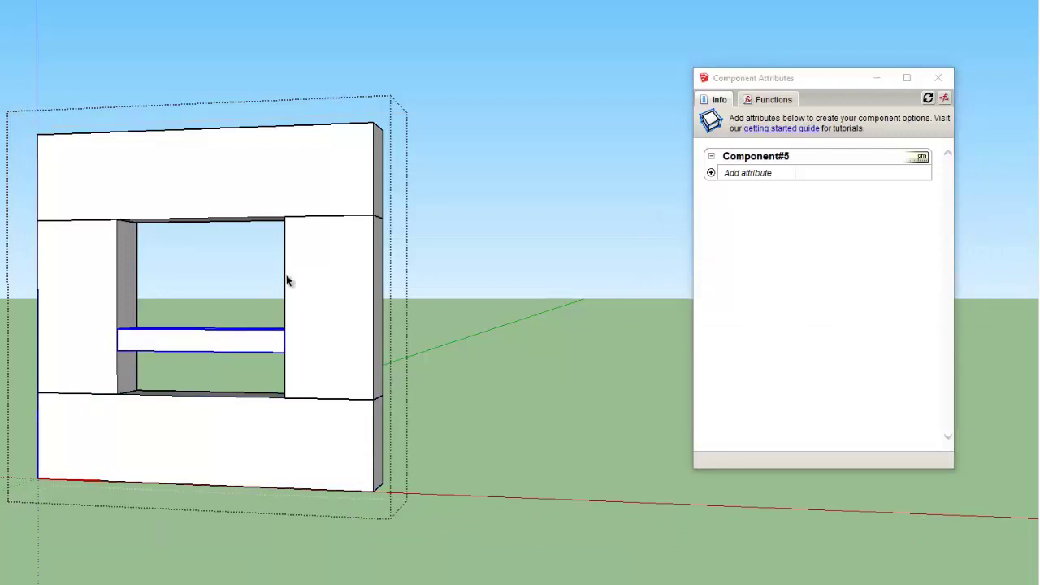
{"action": "double_click", "coordinate": [790, 161]}
{"action": "type", "text": "hori"}
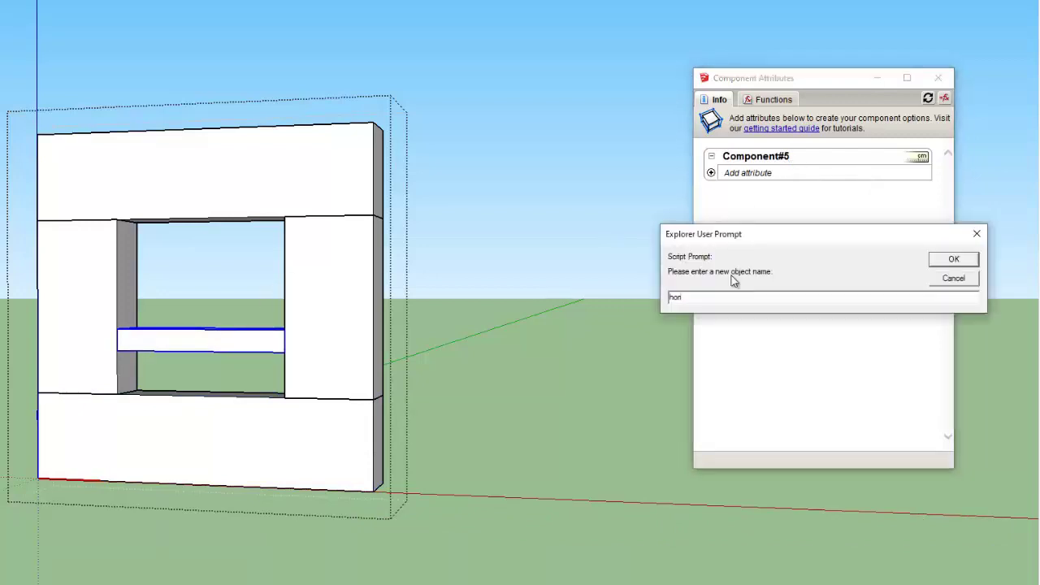
{"action": "type", "text": "zontal frame"}
{"action": "left_click", "coordinate": [953, 260]}
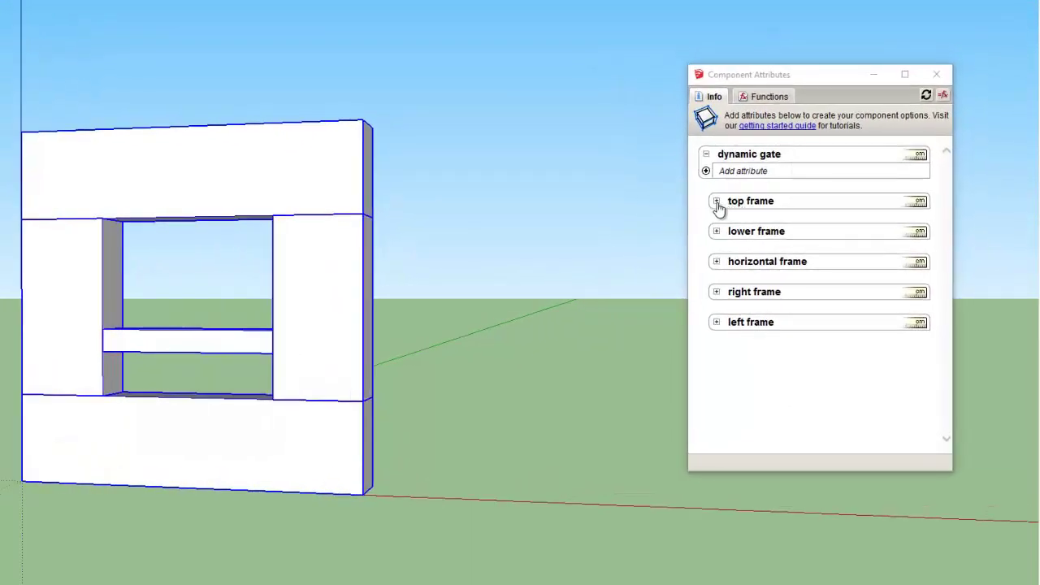
Add all Position and Size attributes to the top frame of the dynamic gate.
{"action": "left_click", "coordinate": [716, 202]}
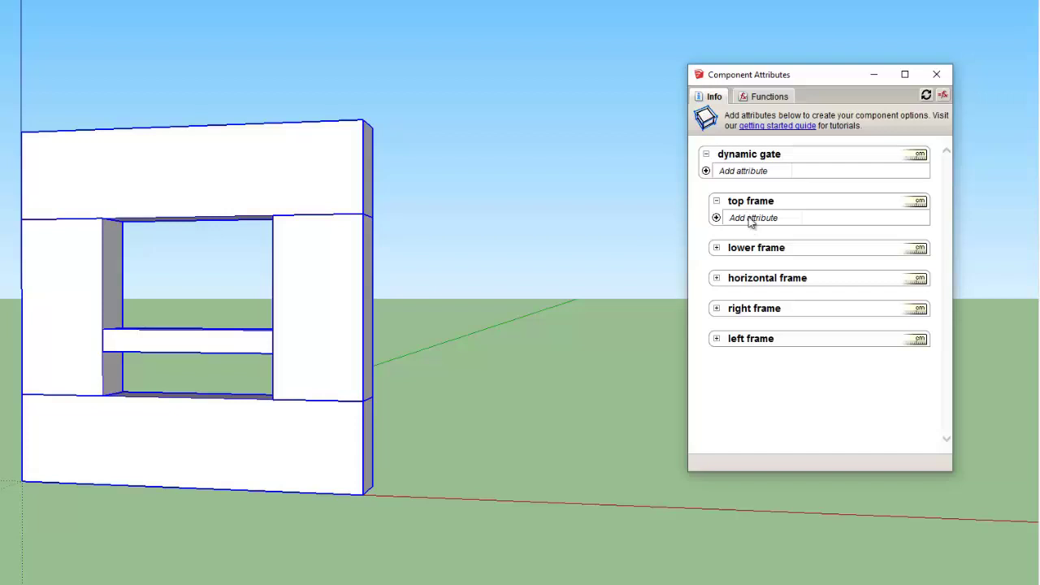
{"action": "left_click", "coordinate": [752, 220]}
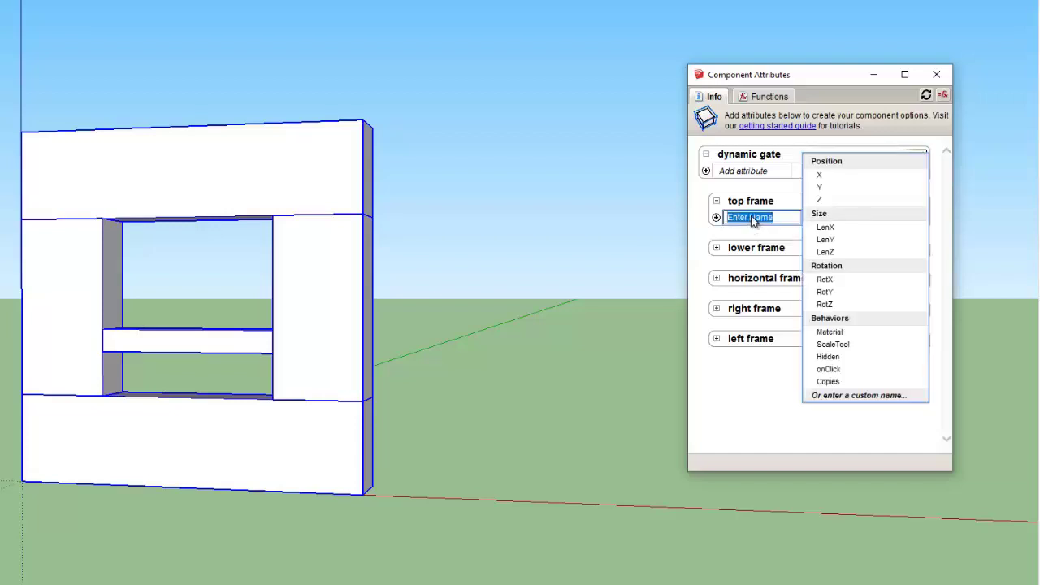
{"action": "left_click", "coordinate": [853, 165]}
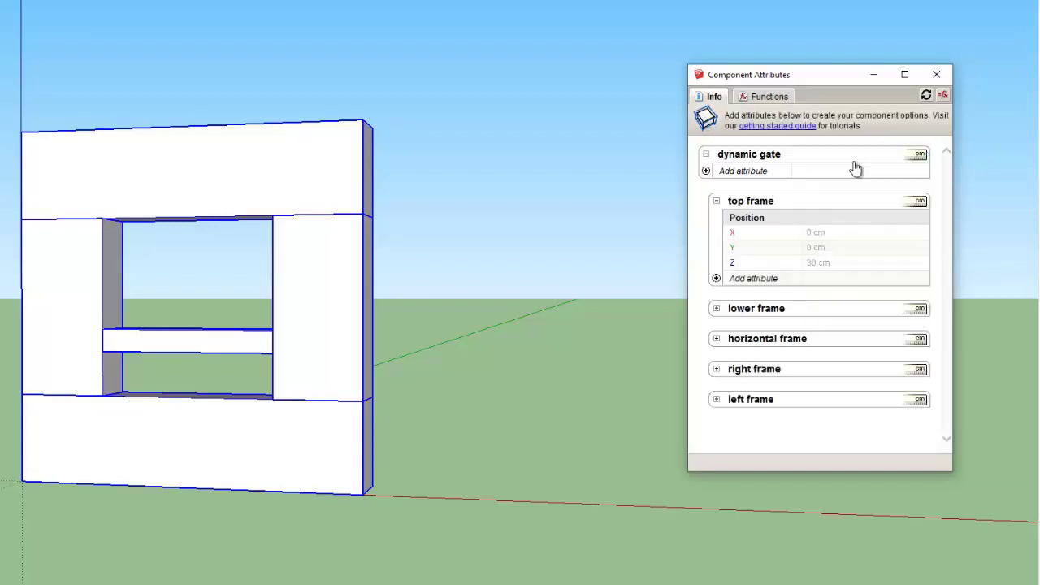
{"action": "left_click", "coordinate": [716, 279]}
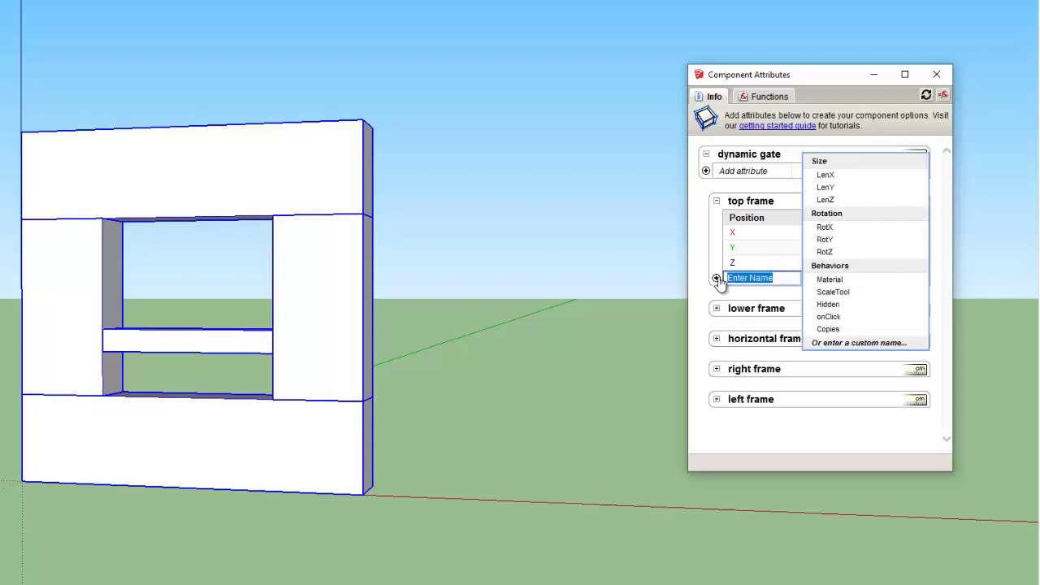
{"action": "left_click", "coordinate": [859, 165]}
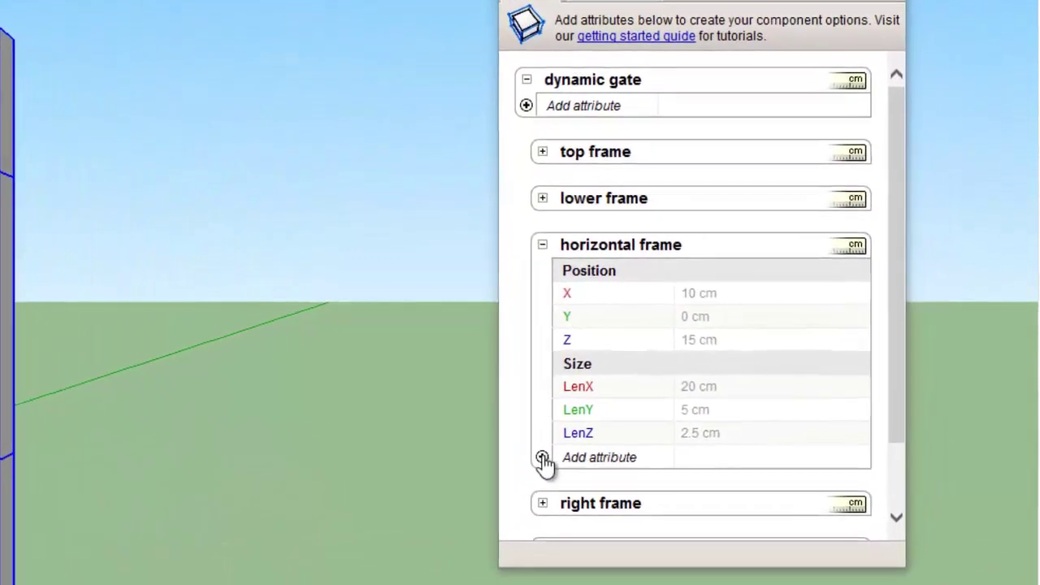
Add the Copies behavior and a custom attribute named "Spacing" to the horizontal frame.
{"action": "left_click", "coordinate": [542, 459]}
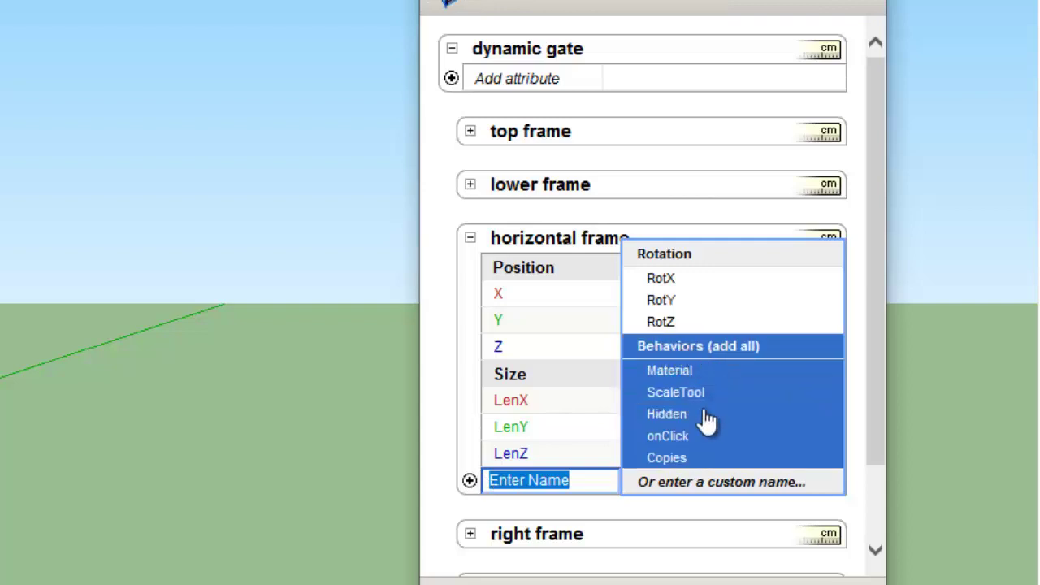
{"action": "left_click", "coordinate": [693, 460]}
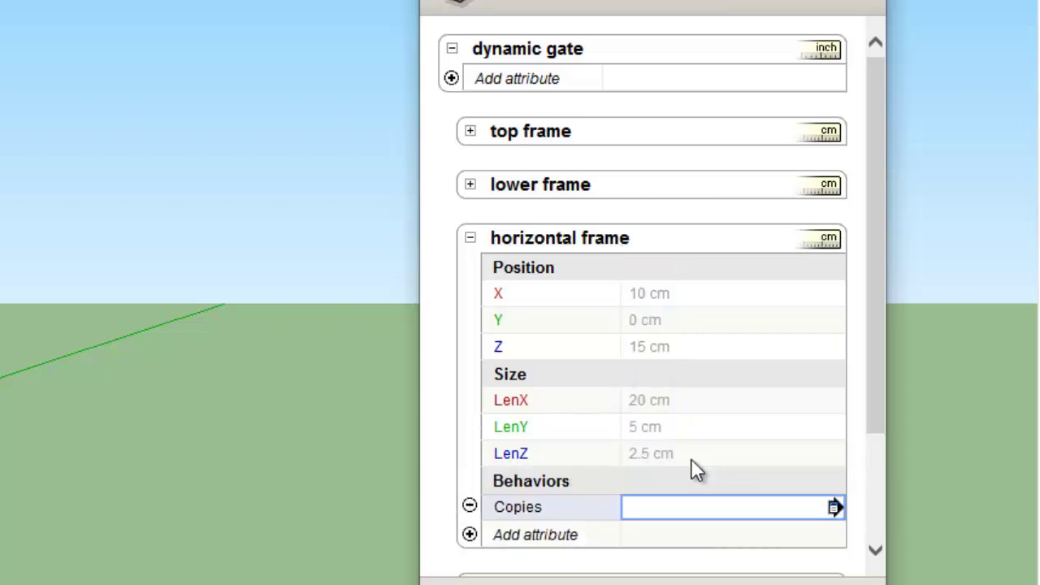
{"action": "left_click", "coordinate": [470, 535]}
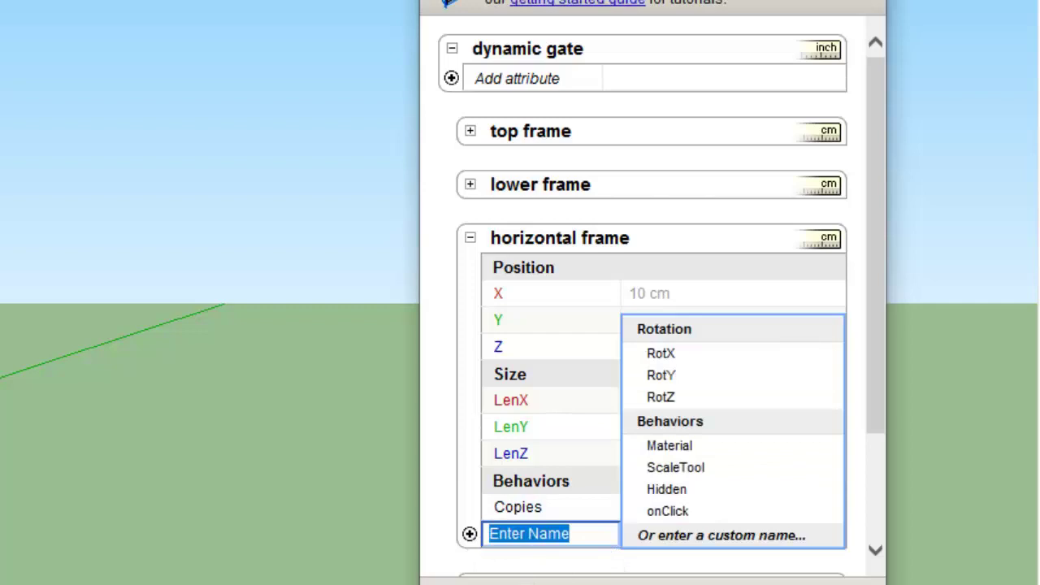
{"action": "type", "text": "Spaci"}
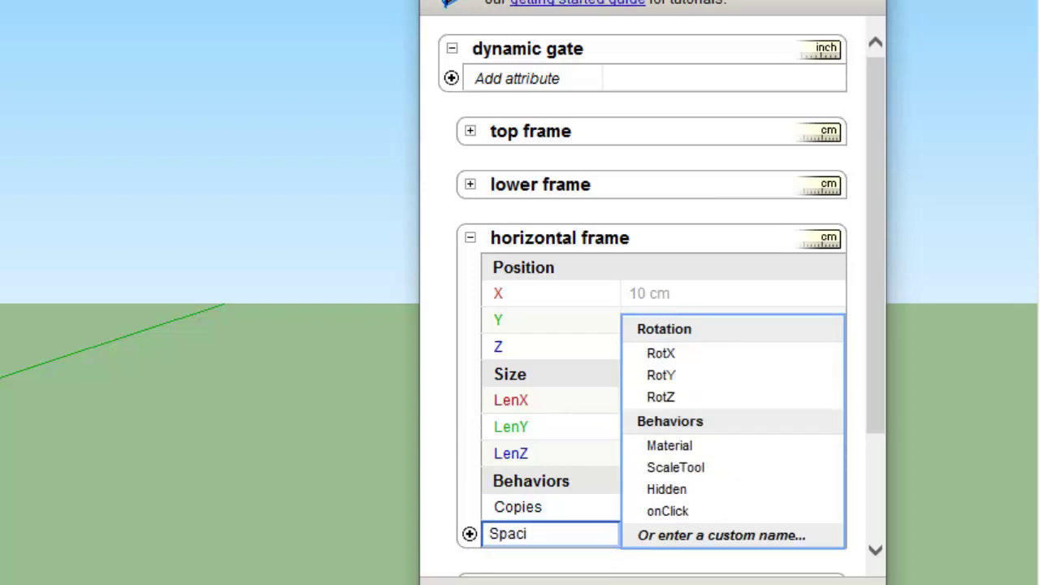
{"action": "type", "text": "ng"}
{"action": "key", "text": "Return"}
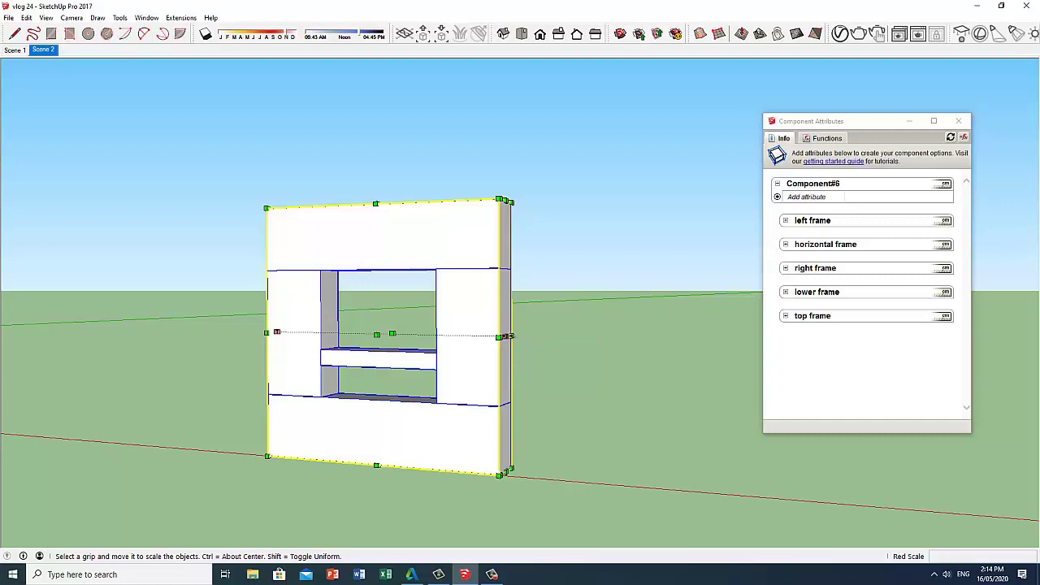
Scale the whole Component#6 gate by 1.50 along the red axis.
{"action": "left_click_drag", "start_coordinate": [505, 335], "coordinate": [633, 354]}
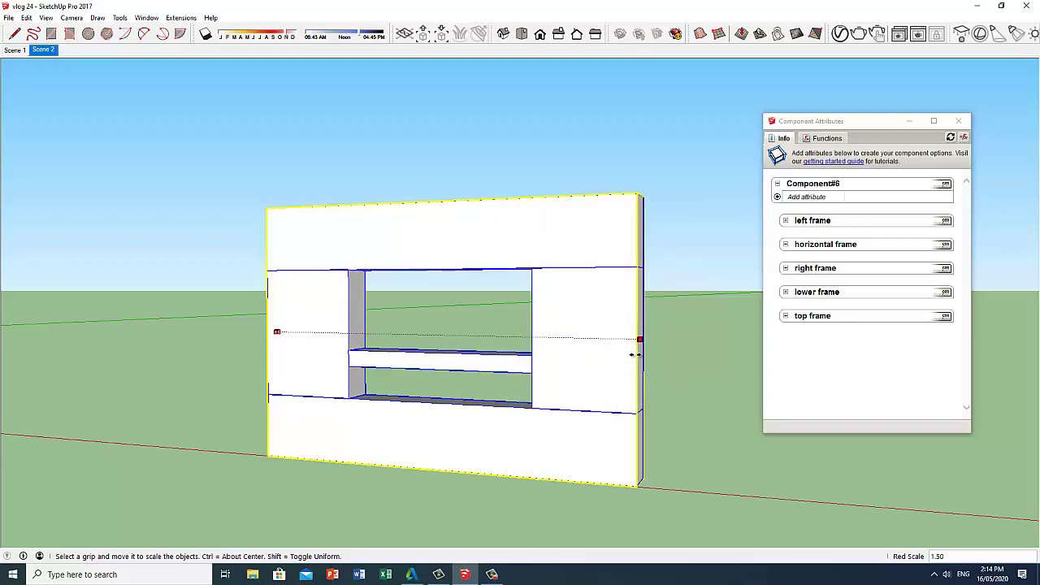
{"action": "left_click_drag", "start_coordinate": [632, 354], "coordinate": [636, 359]}
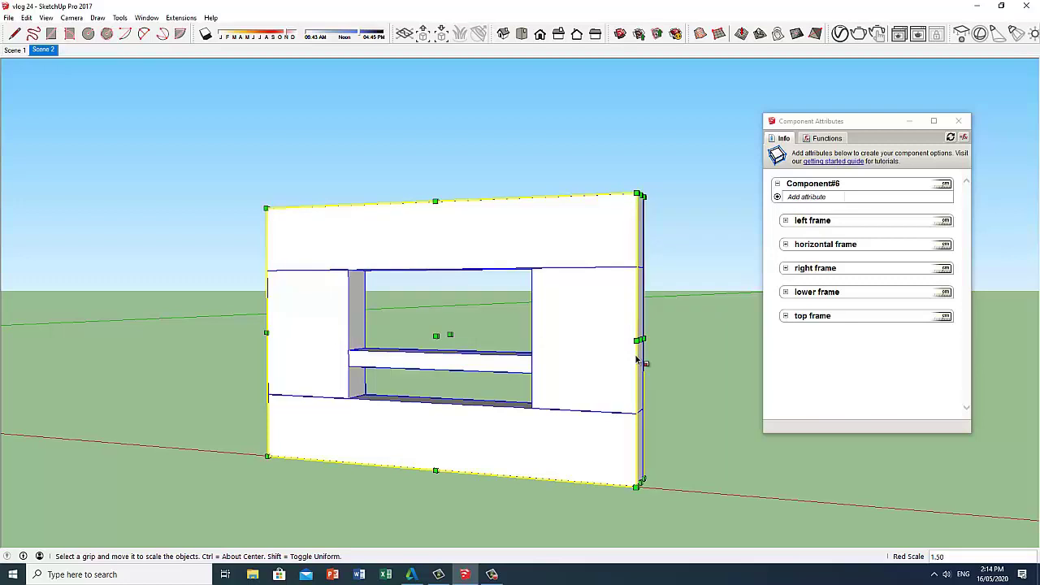
{"action": "key", "text": "space"}
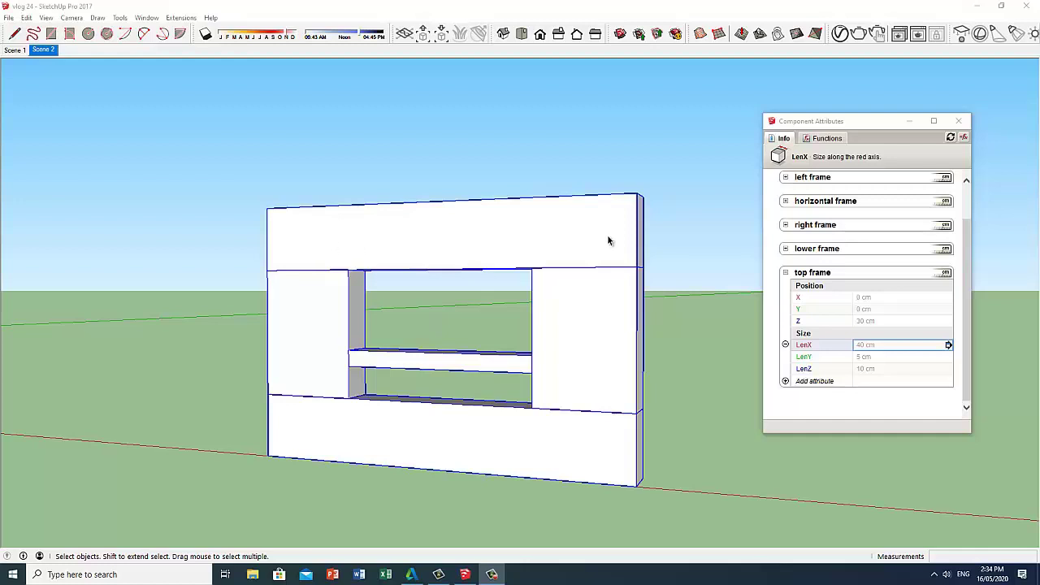
Examine the position and size attributes of the individual frames in the stretched gate.
{"action": "left_click", "coordinate": [808, 370]}
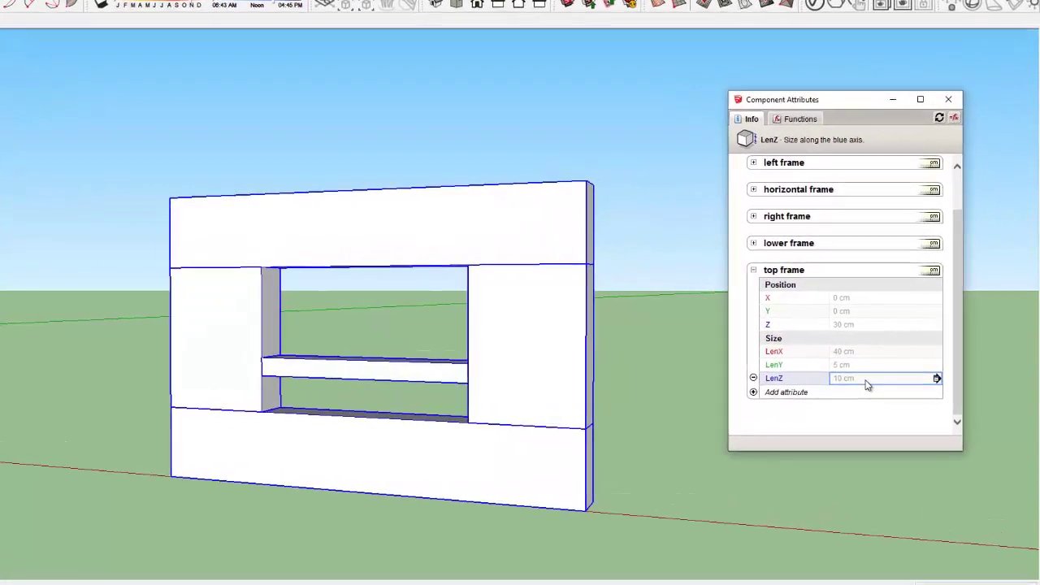
{"action": "middle_click_drag", "start_coordinate": [597, 276], "coordinate": [520, 291]}
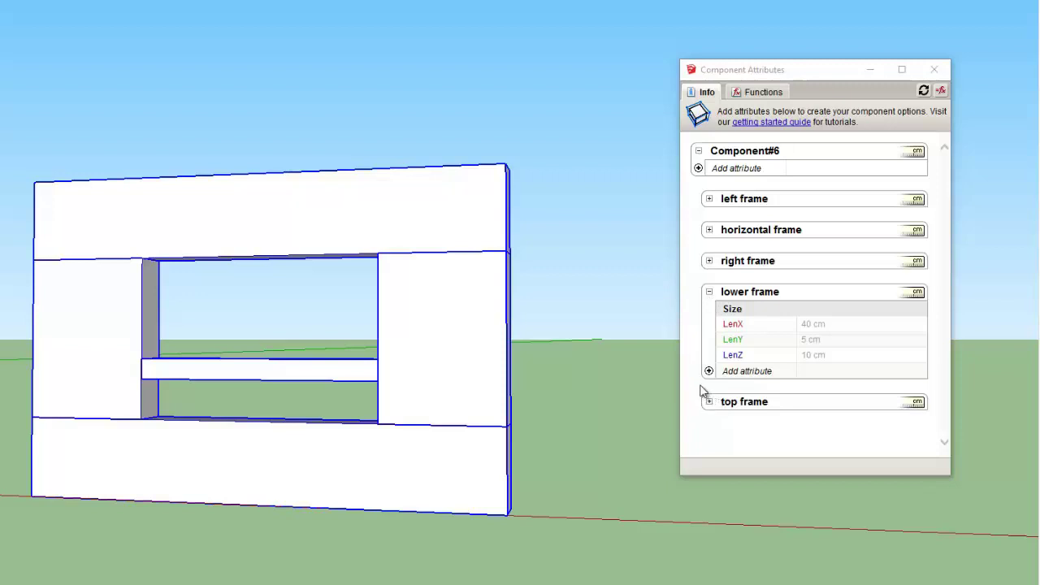
{"action": "left_click", "coordinate": [709, 201]}
{"action": "left_click", "coordinate": [709, 199]}
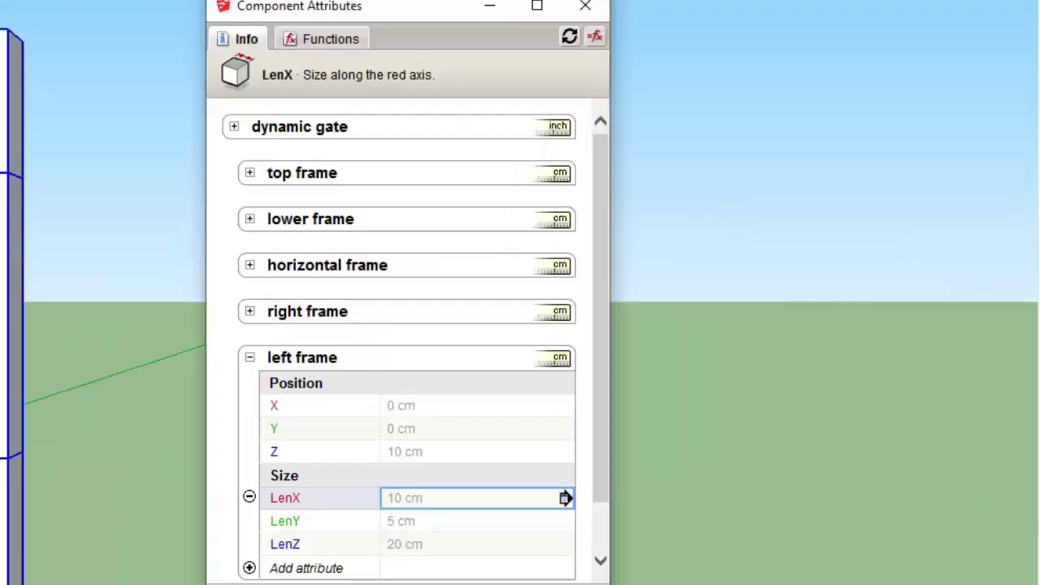
Fix the left frame's LenX in the dynamic gate with the formula =10.
{"action": "left_click", "coordinate": [385, 497]}
{"action": "left_click_drag", "start_coordinate": [385, 497], "coordinate": [475, 500]}
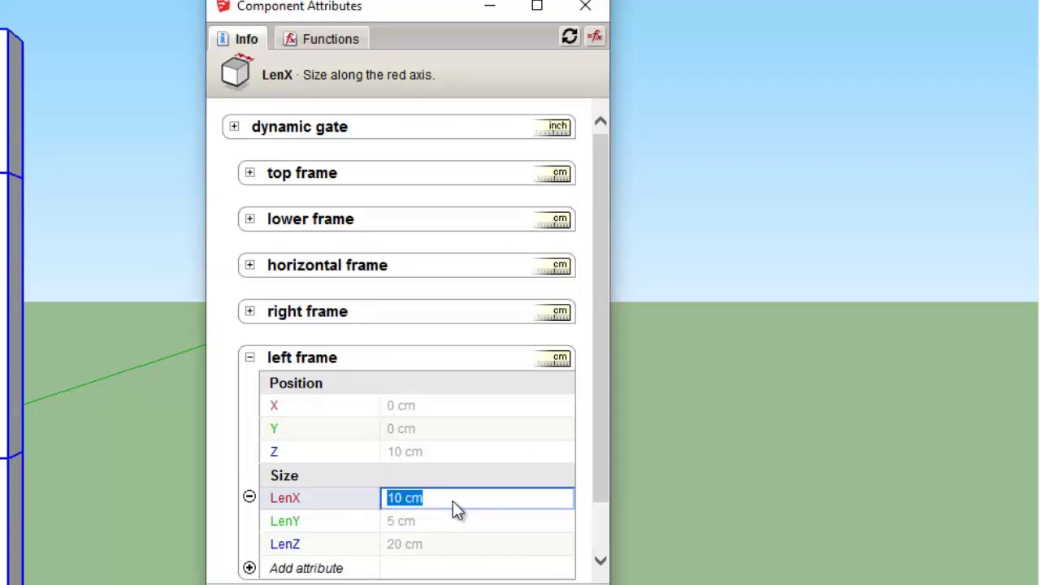
{"action": "type", "text": "=10"}
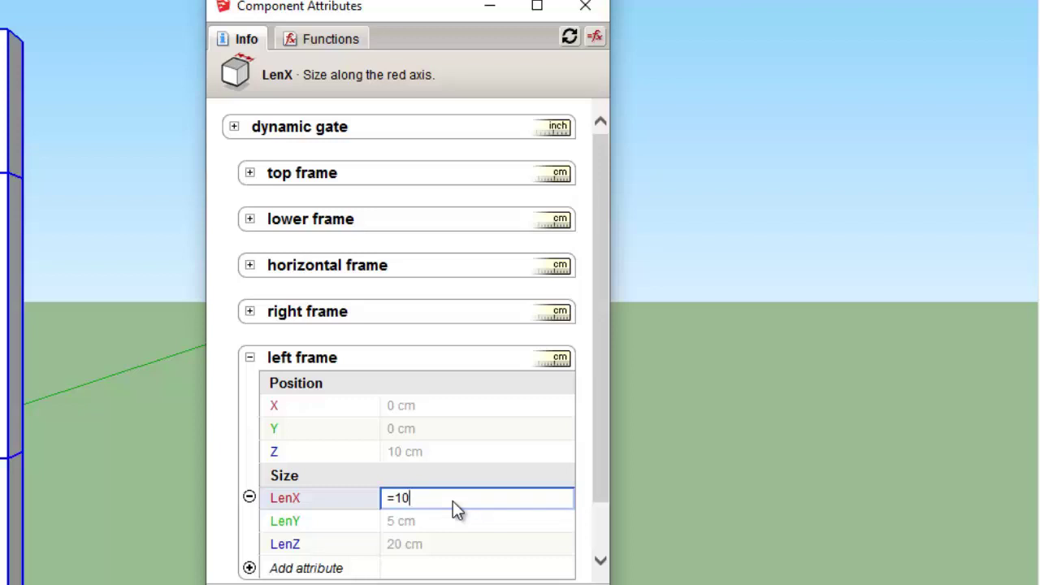
{"action": "key", "text": "Return"}
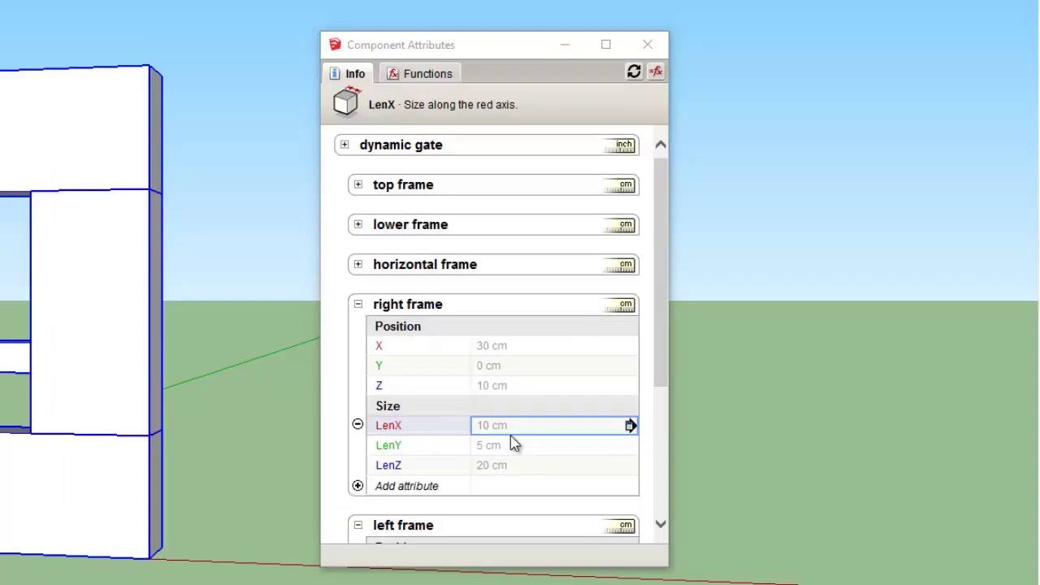
Fix the right frame's LenX in the dynamic gate with the formula =10.
{"action": "left_click", "coordinate": [510, 425]}
{"action": "left_click_drag", "start_coordinate": [511, 427], "coordinate": [455, 436]}
{"action": "type", "text": "=10"}
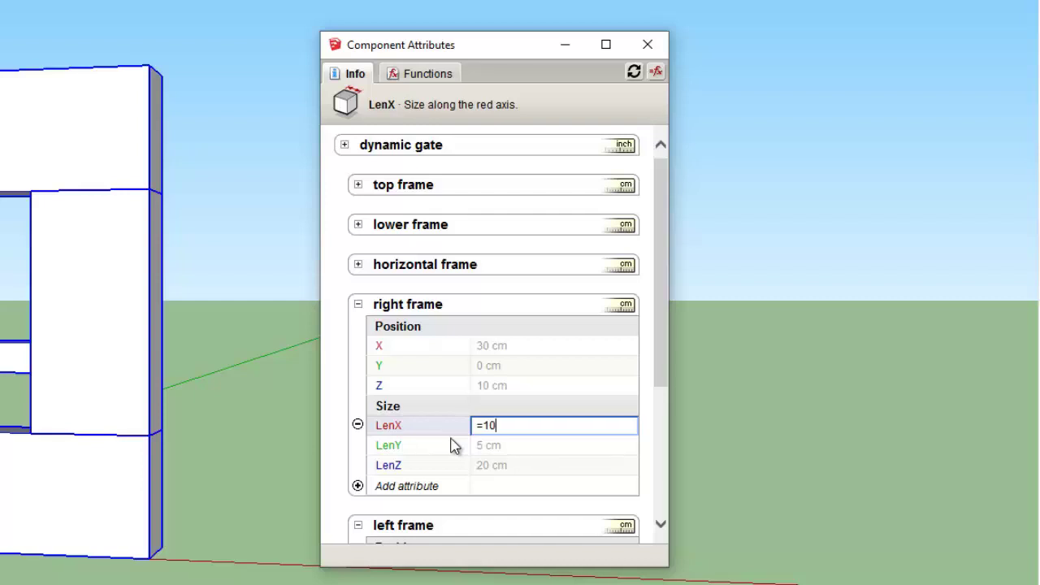
{"action": "key", "text": "Return"}
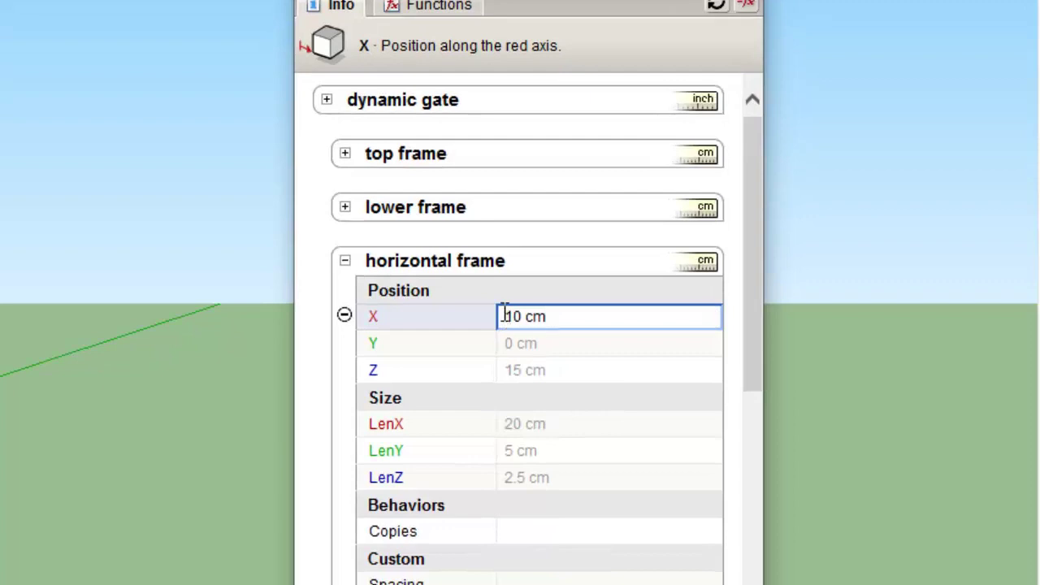
Fix the horizontal frame's X position with the formula =10.
{"action": "left_click_drag", "start_coordinate": [507, 317], "coordinate": [680, 326]}
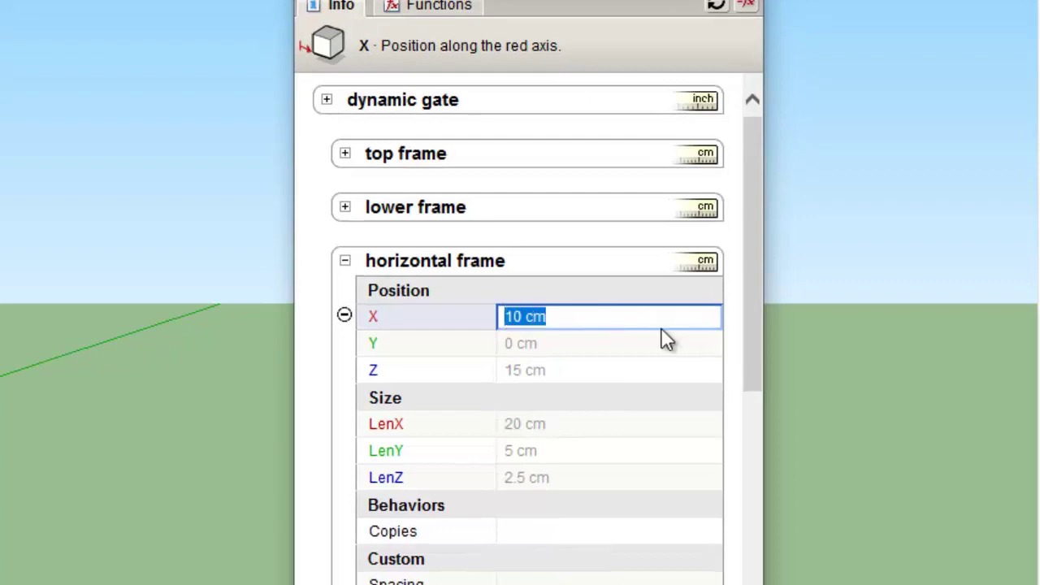
{"action": "type", "text": "=1"}
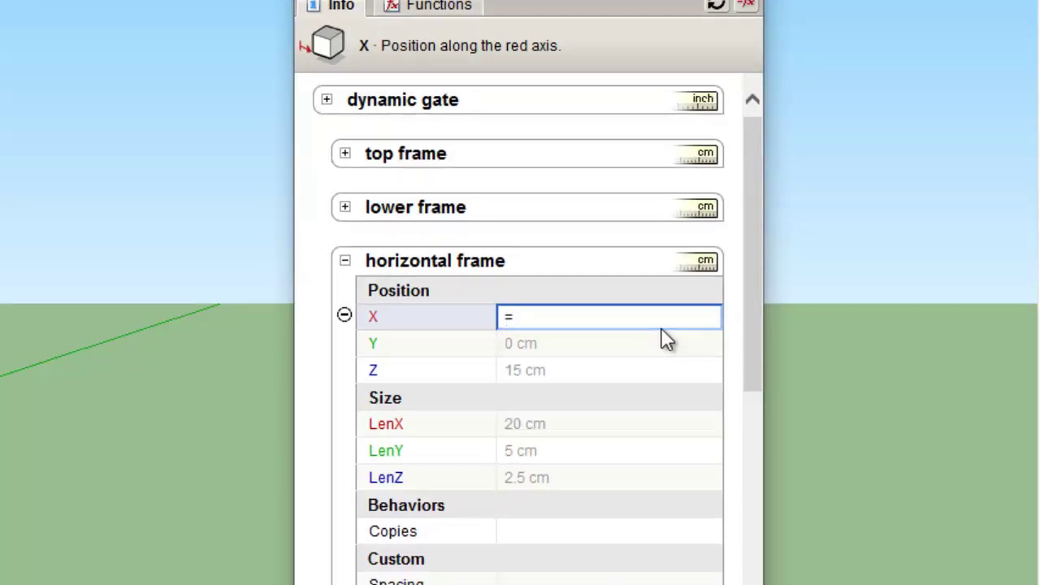
{"action": "type", "text": "0"}
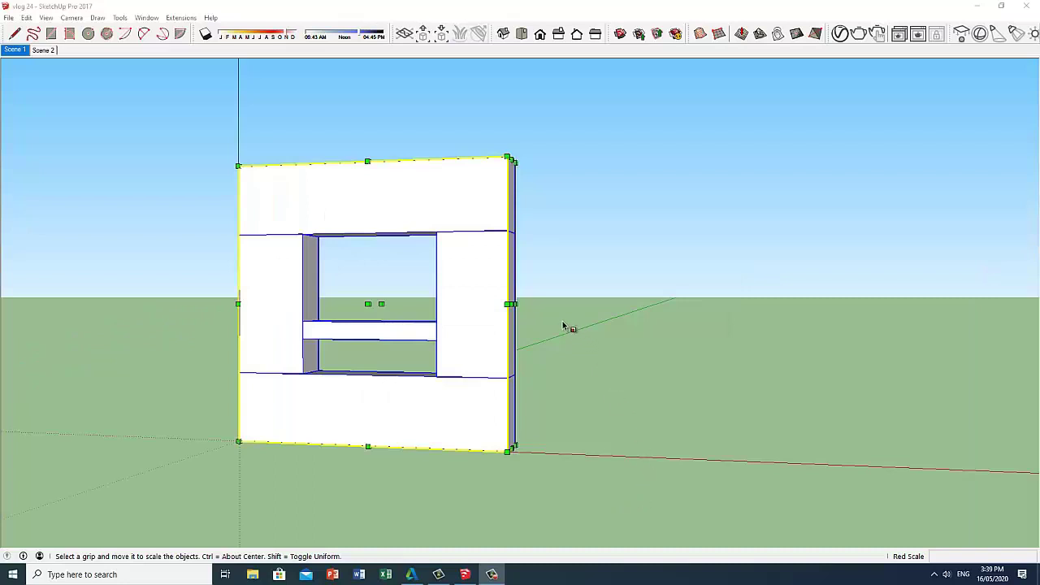
Stretch the whole dynamic gate along the red axis to a width of about 91 cm.
{"action": "left_click_drag", "start_coordinate": [512, 304], "coordinate": [912, 304]}
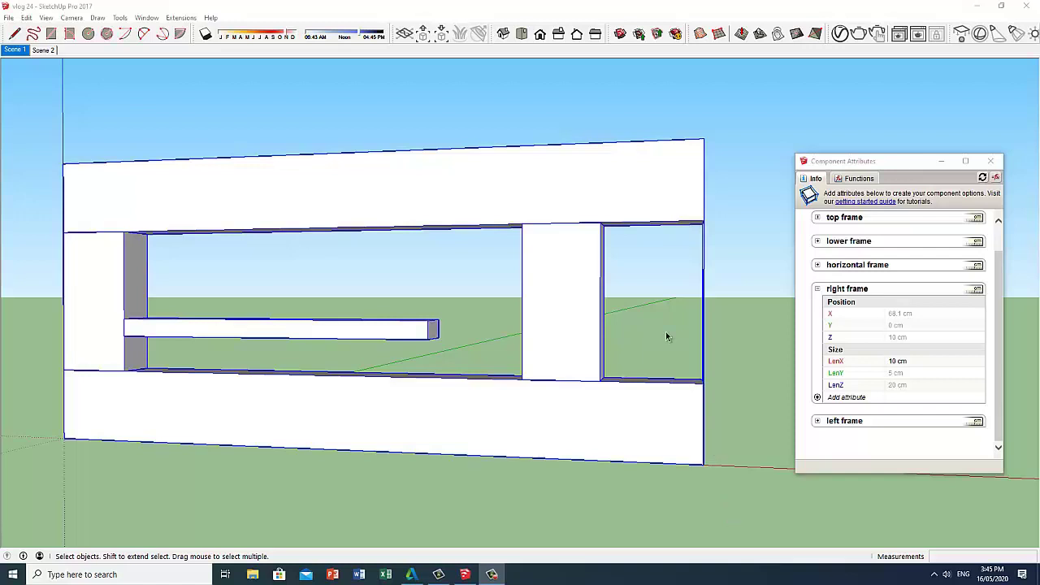
{"action": "left_click", "coordinate": [493, 578]}
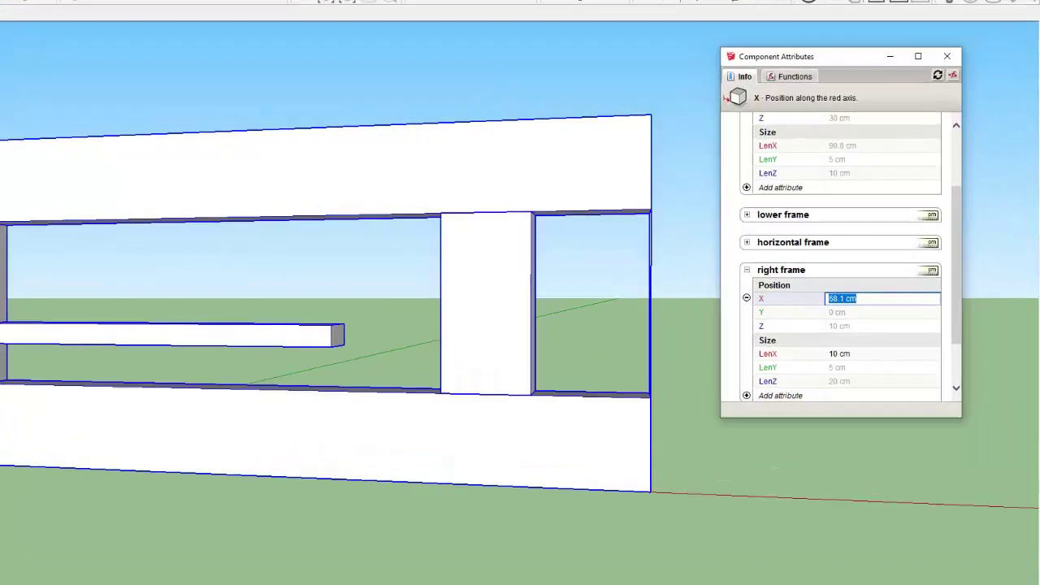
Tie the right frame's X position to the top frame's length with the formula =top frame!LenX-10.
{"action": "type", "text": "="}
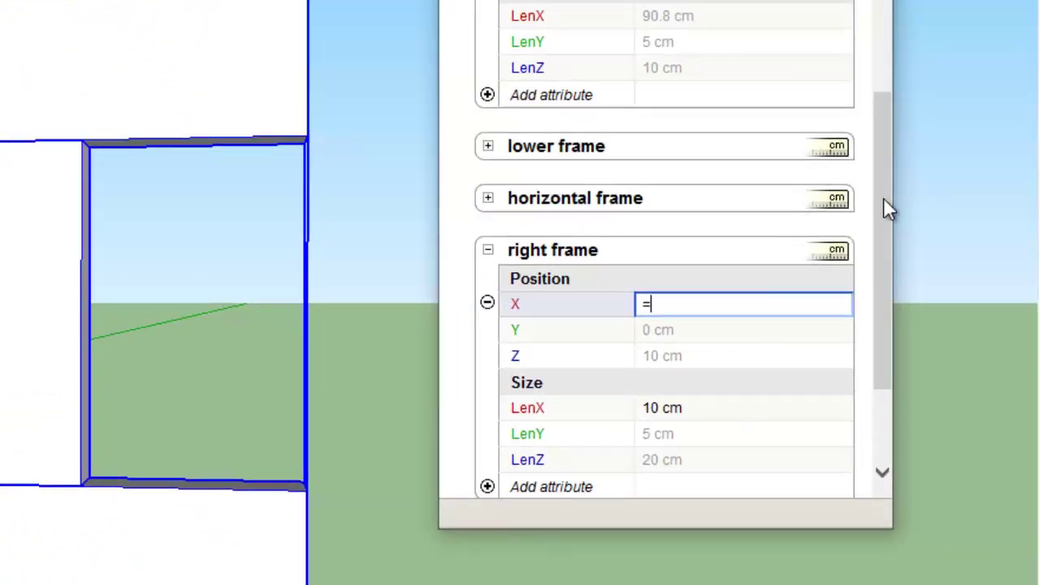
{"action": "left_click_drag", "start_coordinate": [883, 199], "coordinate": [895, 70]}
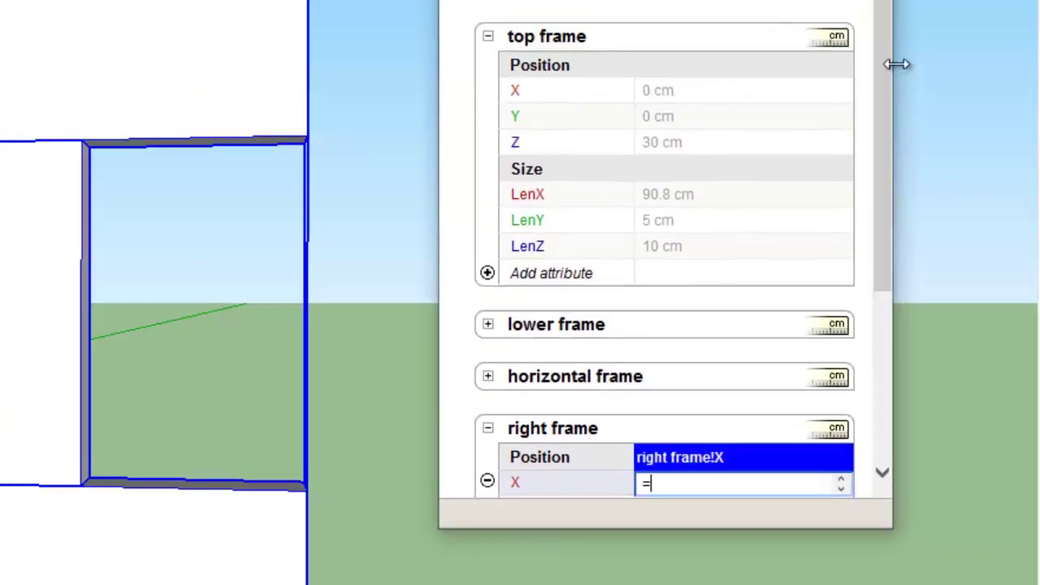
{"action": "left_click", "coordinate": [539, 201]}
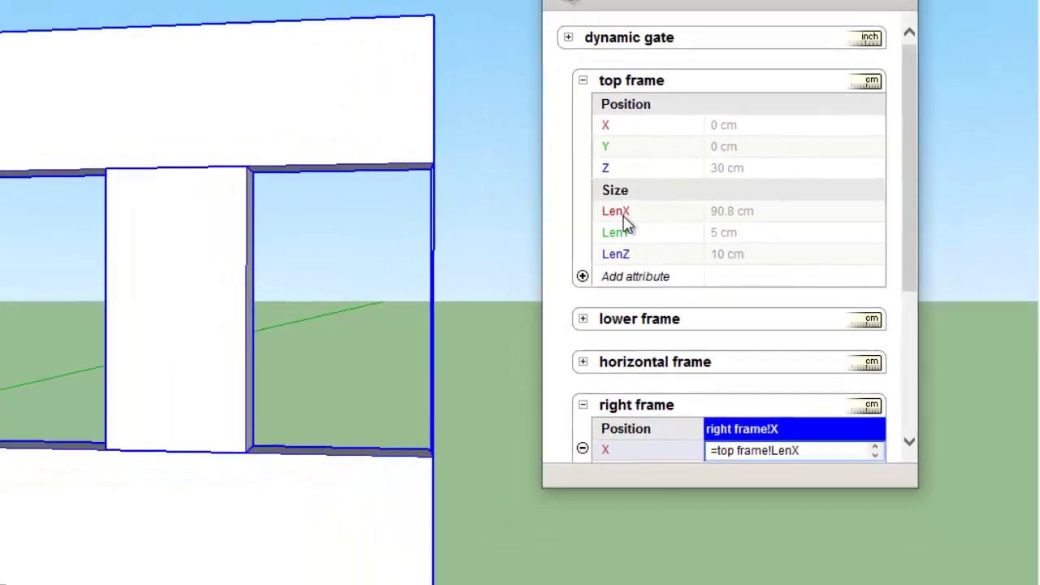
{"action": "key", "text": "Return"}
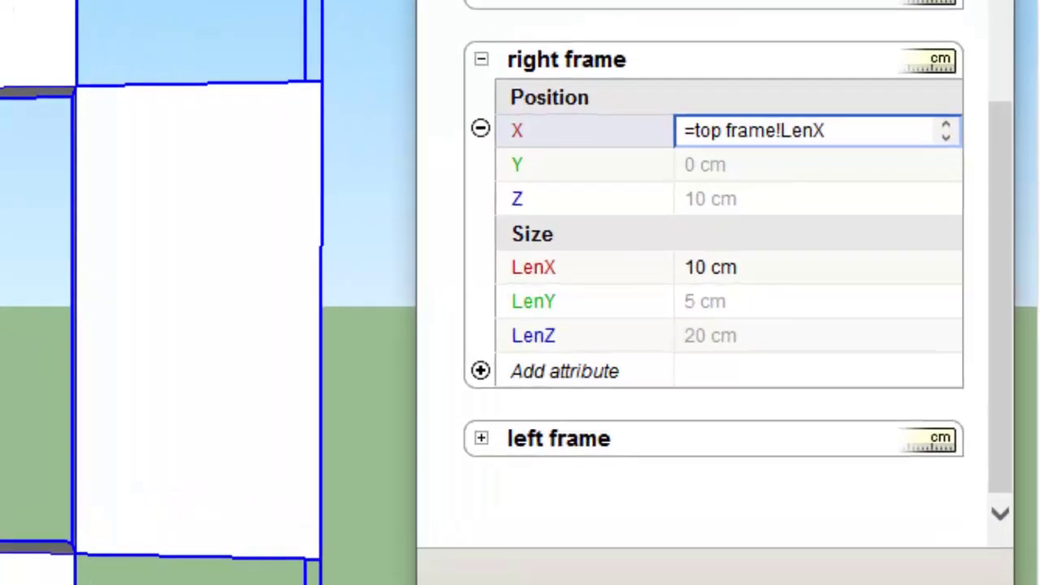
{"action": "type", "text": "-1"}
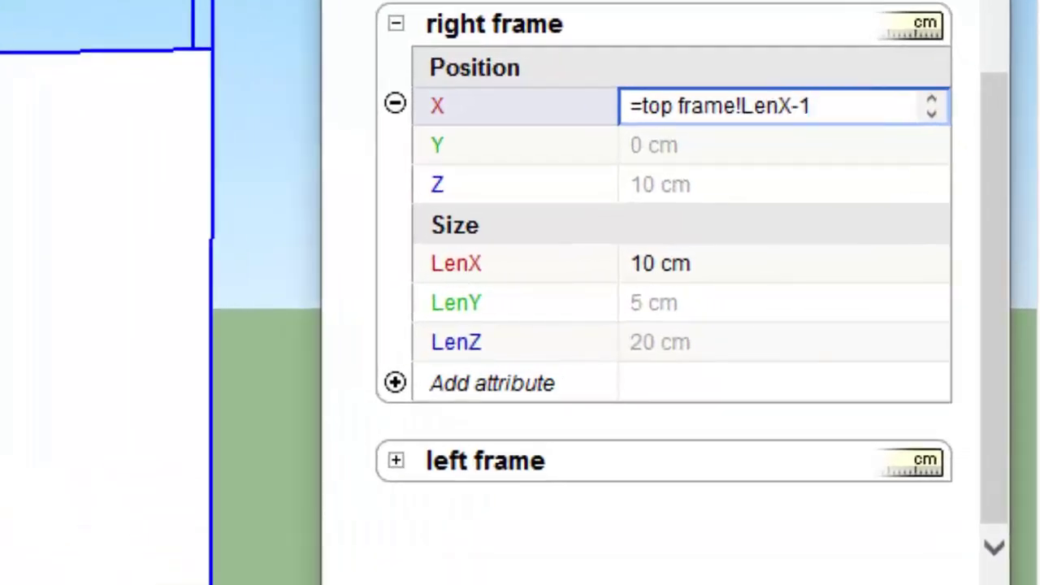
{"action": "type", "text": "0"}
{"action": "key", "text": "Return"}
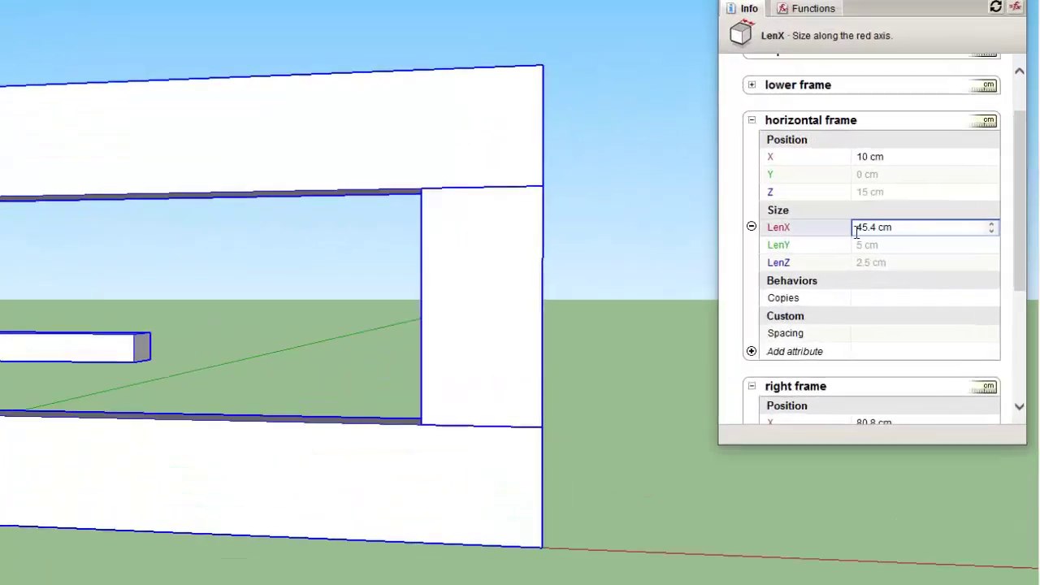
Set the horizontal frame's LenX with the formula =right frame!X-10 so it fits between the side frames.
{"action": "left_click_drag", "start_coordinate": [856, 230], "coordinate": [910, 227]}
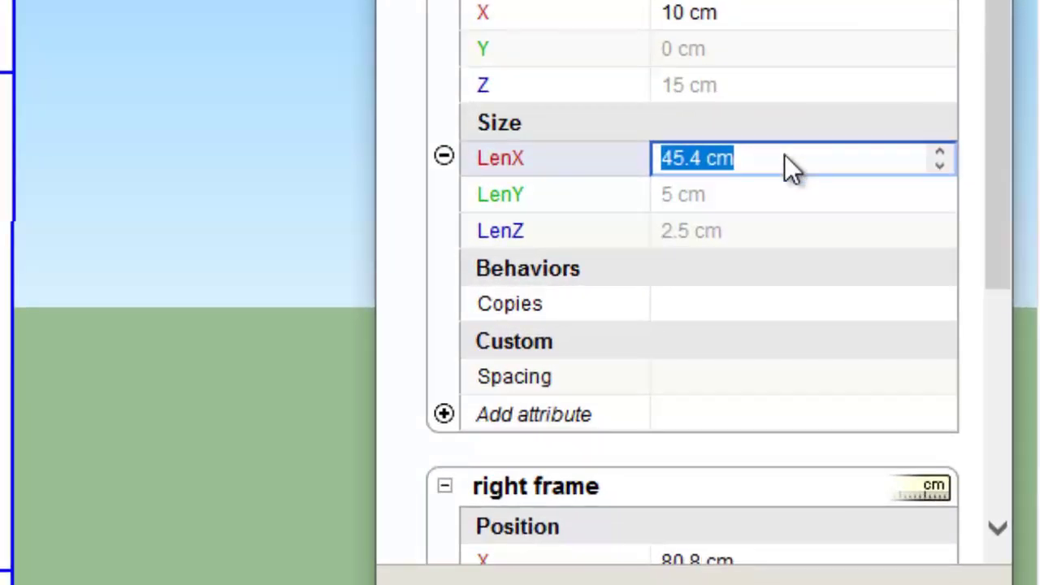
{"action": "type", "text": "="}
{"action": "scroll", "coordinate": [591, 249], "scroll_direction": "down", "scroll_amount": 3}
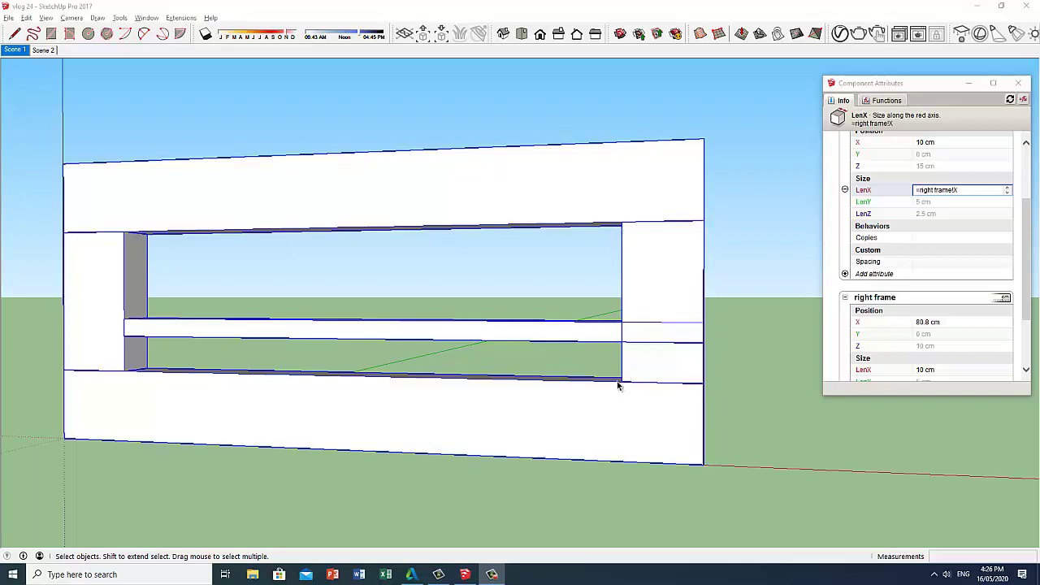
{"action": "left_click", "coordinate": [962, 192]}
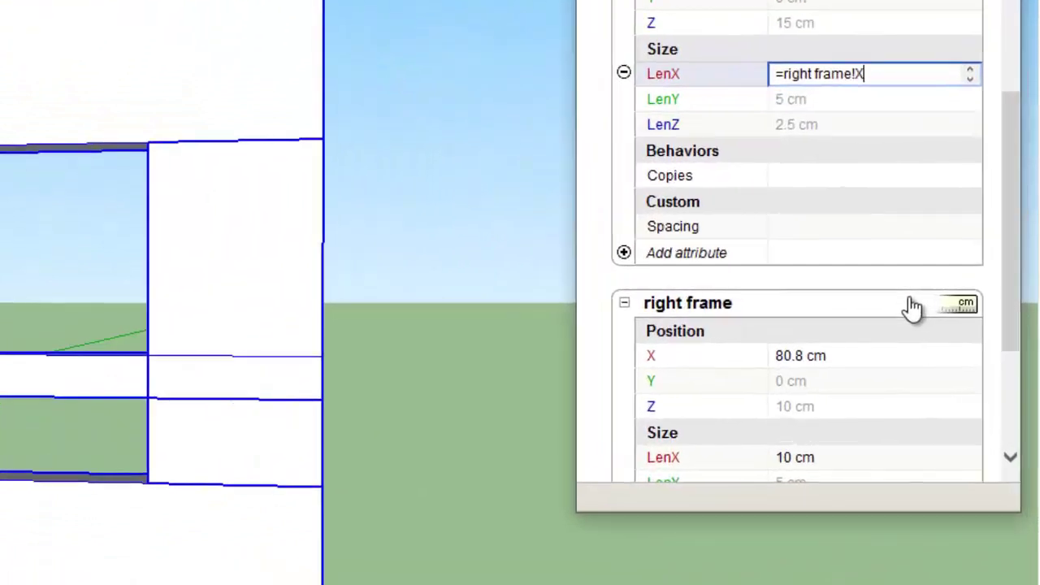
{"action": "type", "text": "-10"}
{"action": "key", "text": "Return"}
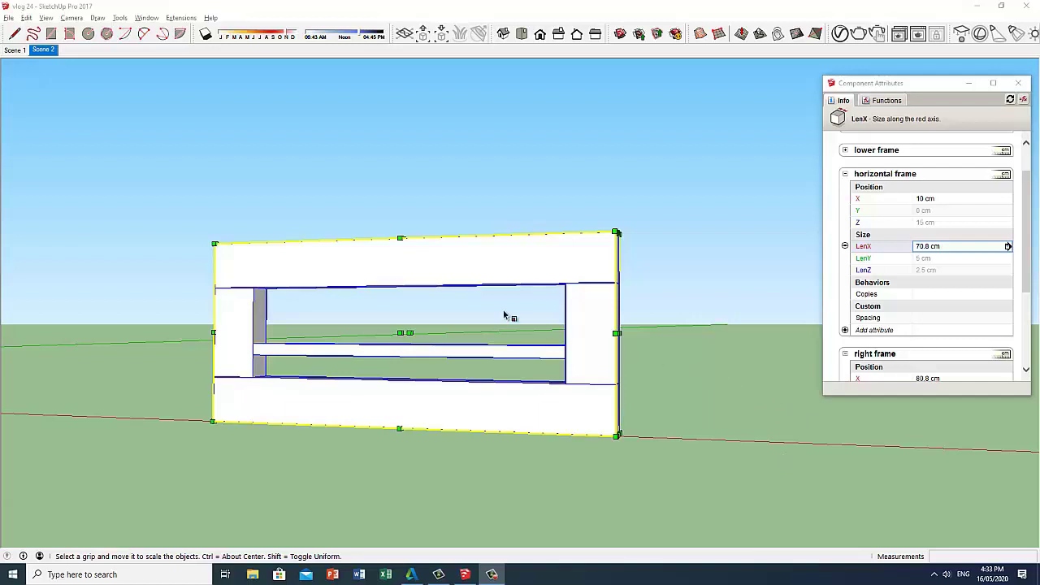
Try stretching the whole dynamic gate upward along the blue axis by a factor of about 5.
{"action": "middle_click_drag", "start_coordinate": [509, 314], "coordinate": [403, 344]}
{"action": "left_click_drag", "start_coordinate": [403, 344], "coordinate": [407, 168]}
{"action": "scroll", "coordinate": [406, 269], "scroll_direction": "down", "scroll_amount": 7}
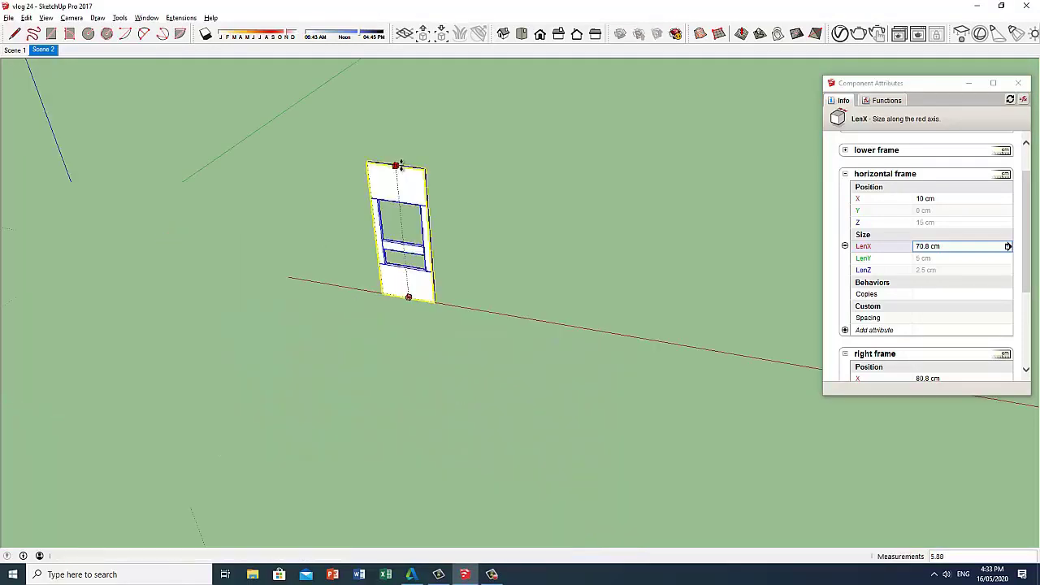
{"action": "left_click", "coordinate": [470, 253]}
{"action": "scroll", "coordinate": [463, 268], "scroll_direction": "up", "scroll_amount": 4}
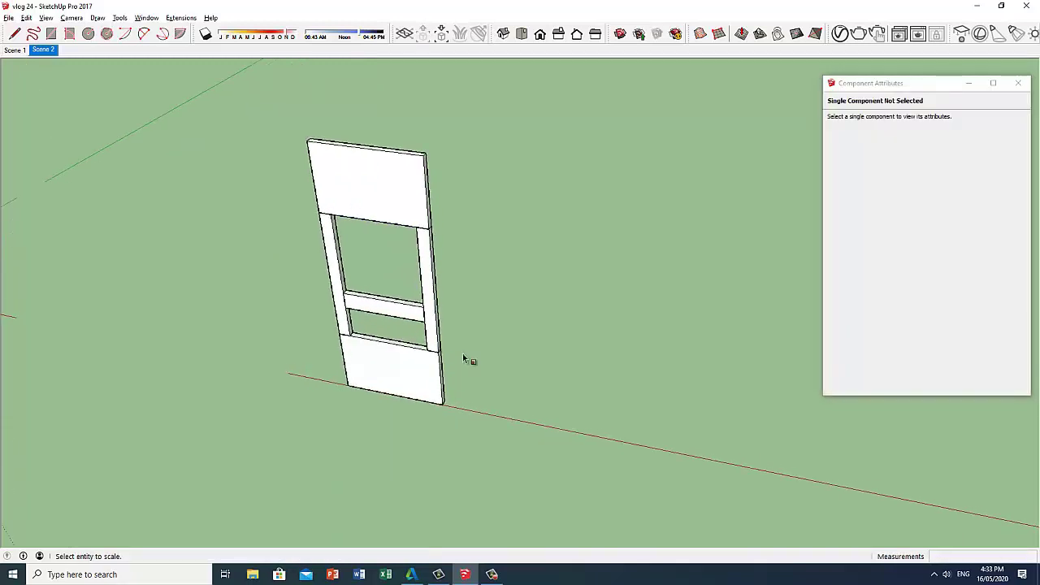
{"action": "mouse_move", "coordinate": [464, 355]}
{"action": "middle_mouse_down"}
{"action": "mouse_move", "coordinate": [515, 304]}
{"action": "mouse_move", "coordinate": [512, 356]}
{"action": "mouse_move", "coordinate": [515, 304]}
{"action": "middle_mouse_up"}
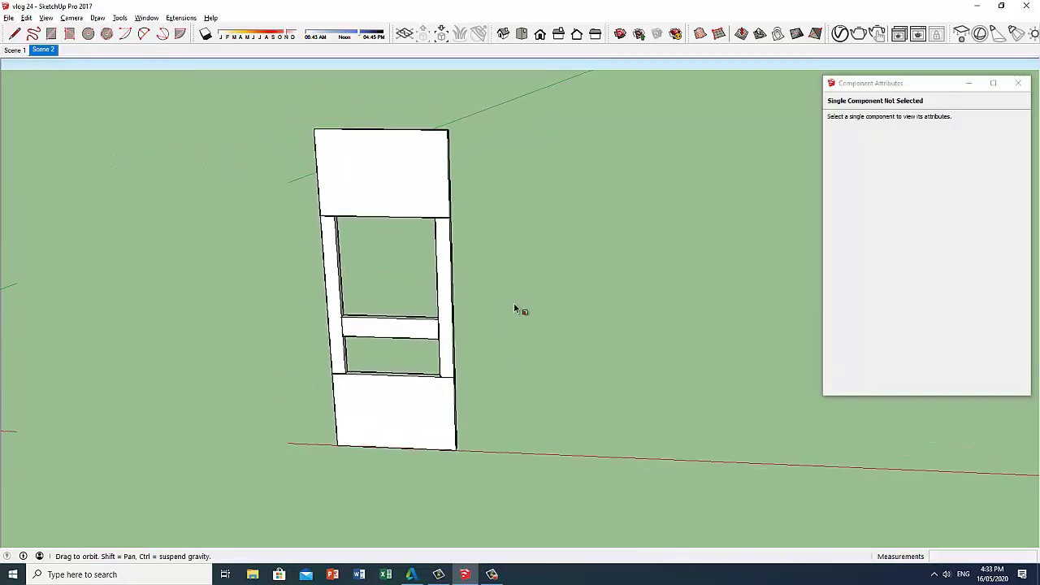
{"action": "left_click", "coordinate": [490, 578]}
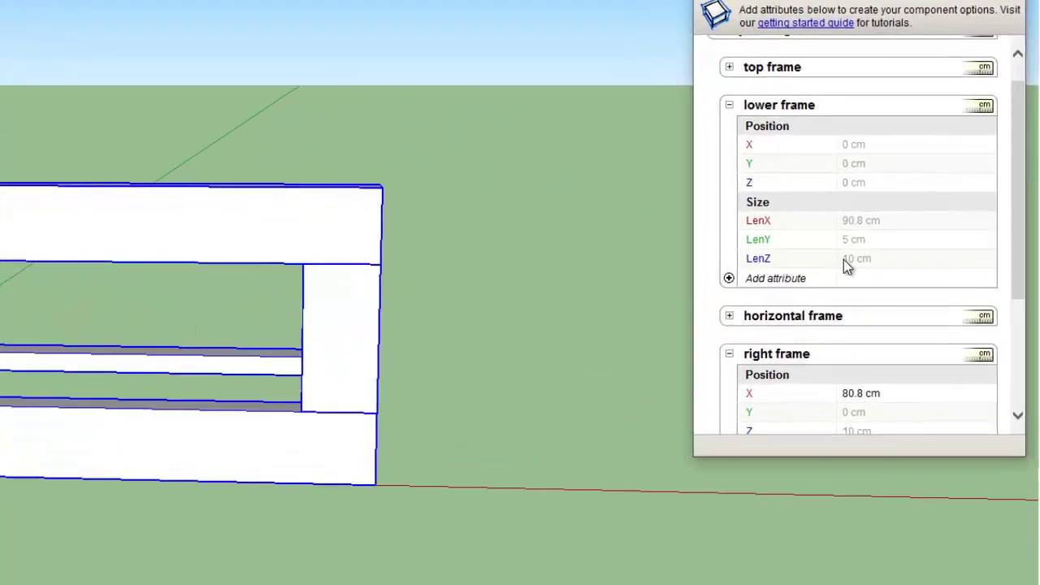
Fix the lower frame's LenZ in the dynamic gate with the formula =10.
{"action": "left_click", "coordinate": [891, 266]}
{"action": "left_click", "coordinate": [892, 267]}
{"action": "left_click_drag", "start_coordinate": [891, 267], "coordinate": [945, 266]}
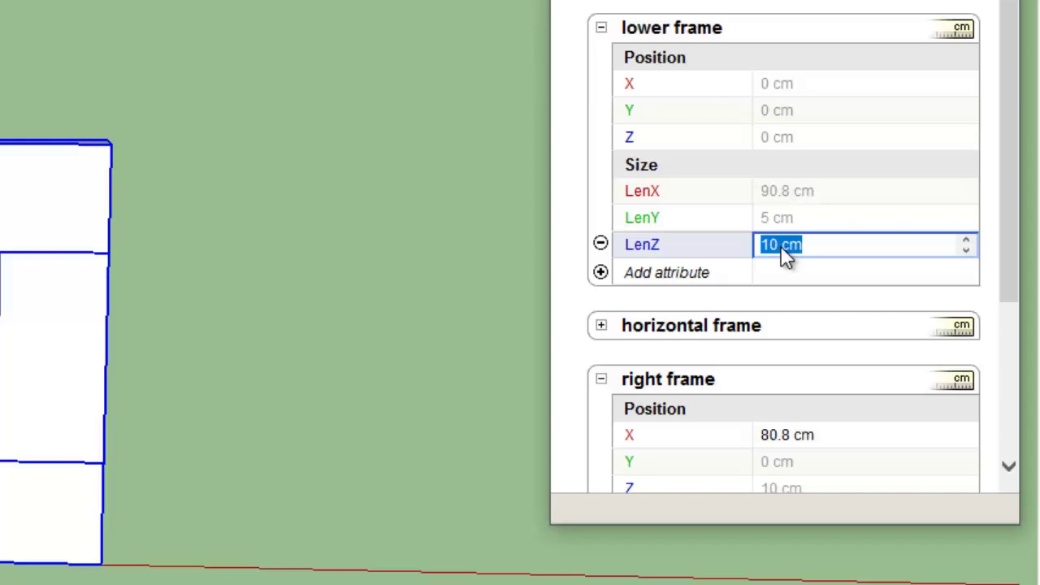
{"action": "type", "text": "=10"}
{"action": "key", "text": "Return"}
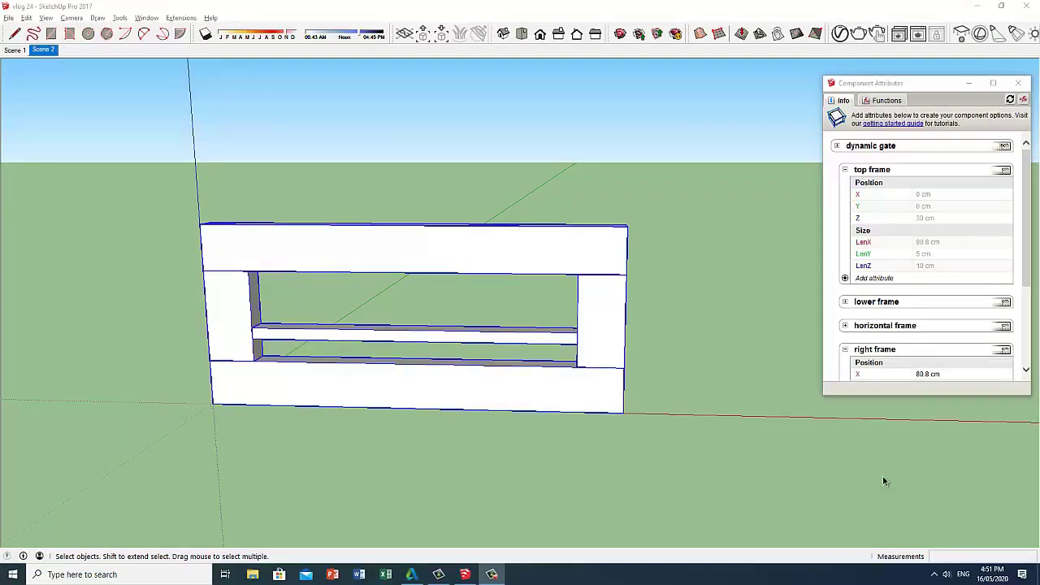
Fix the top frame's LenZ in the dynamic gate with the formula =10.
{"action": "left_click", "coordinate": [916, 266]}
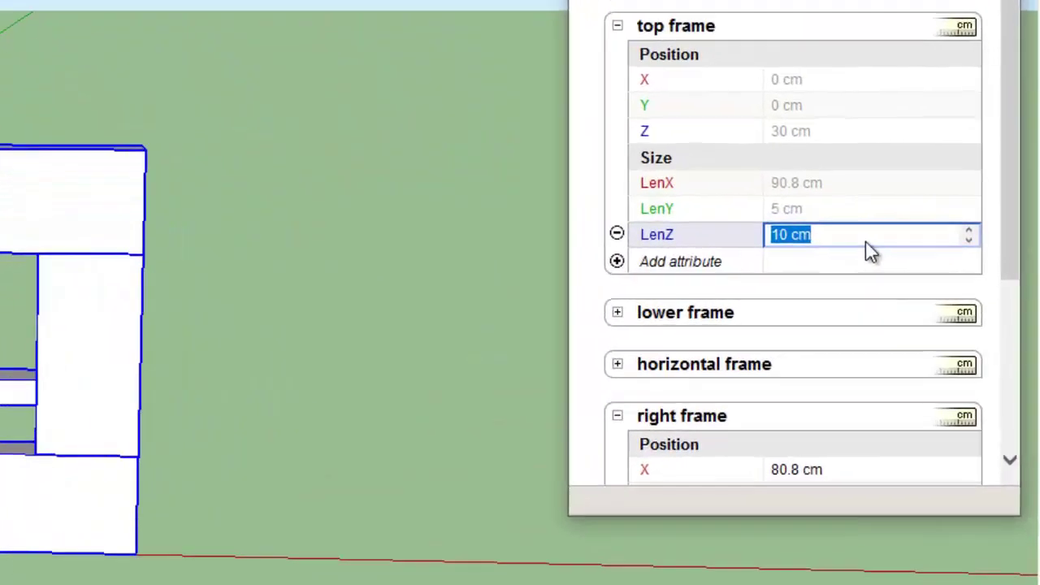
{"action": "type", "text": "="}
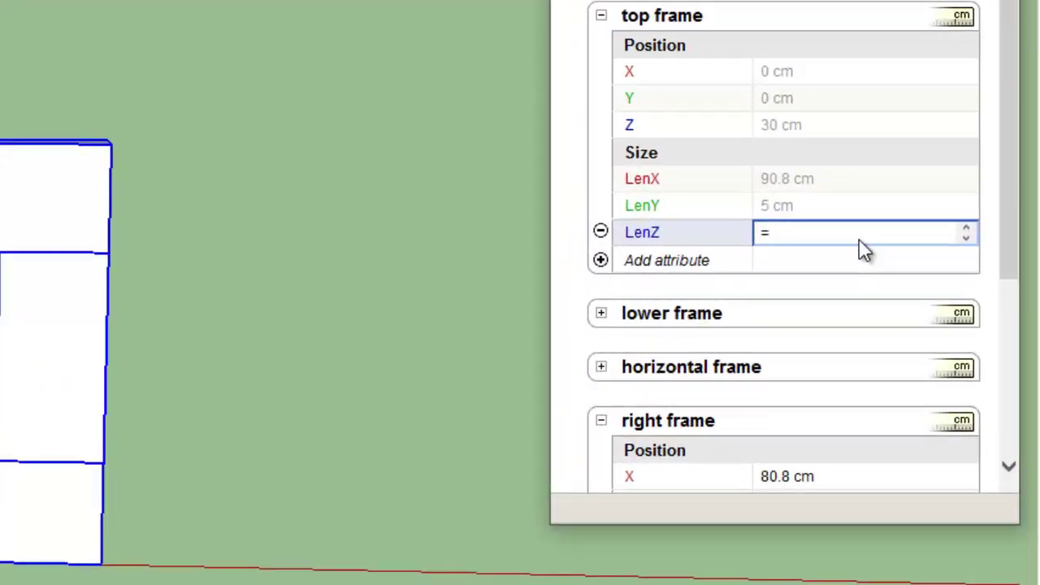
{"action": "type", "text": "10"}
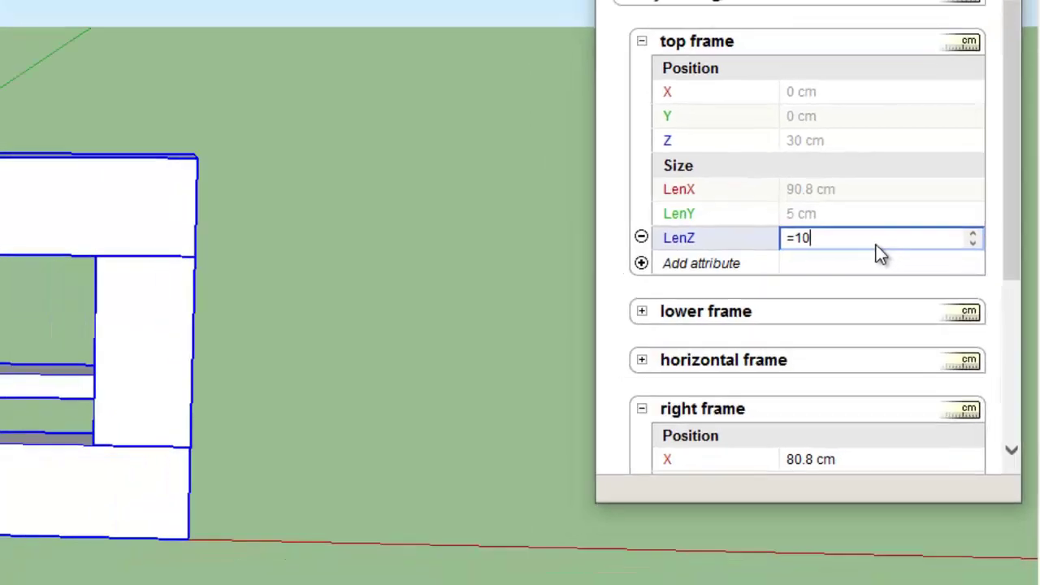
{"action": "key", "text": "Return"}
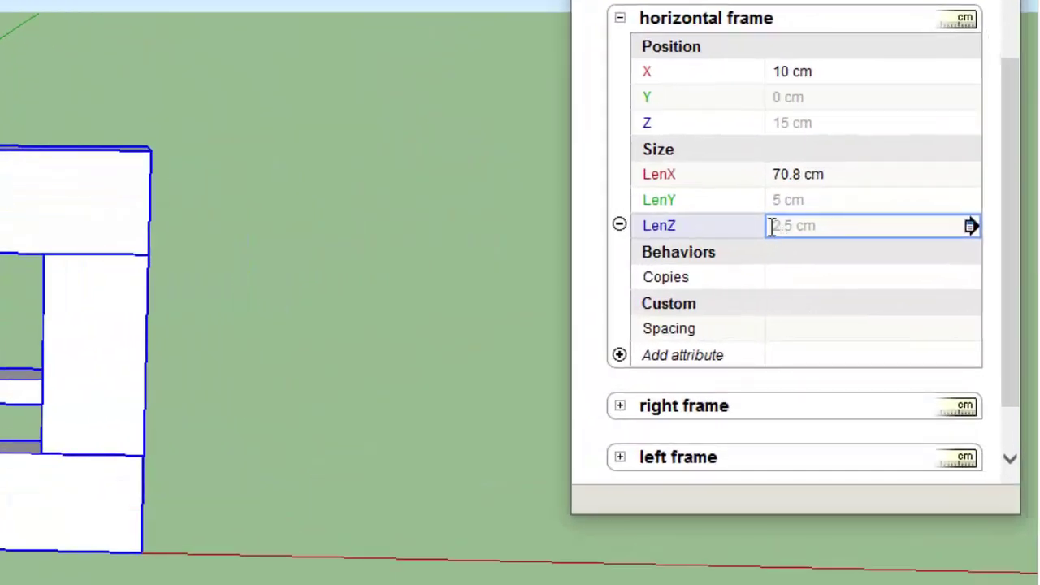
Fix the horizontal frame's LenZ with the formula =2.5 and its Z position with =15.
{"action": "left_click", "coordinate": [805, 234]}
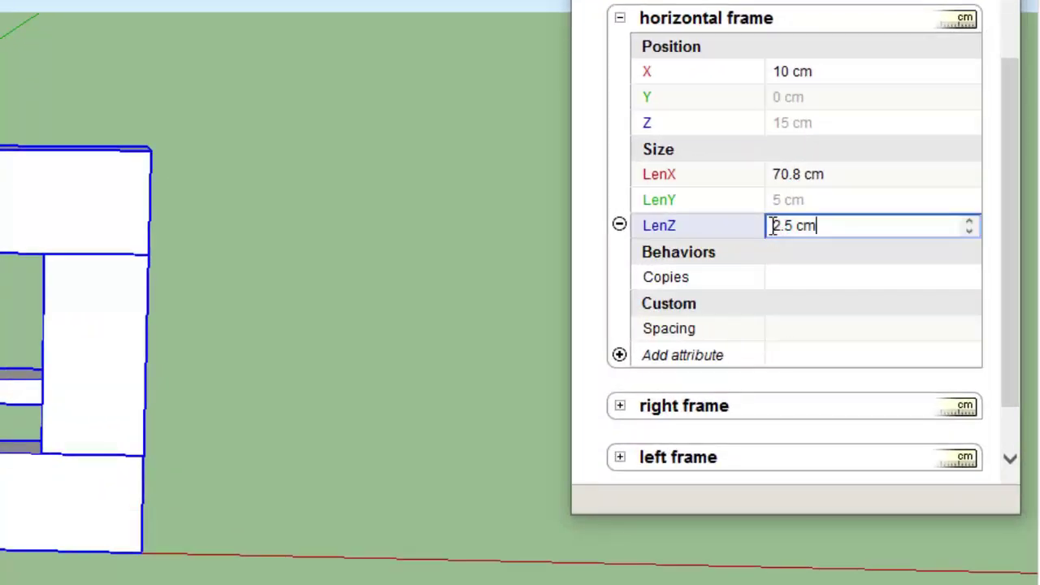
{"action": "type", "text": "=2.5"}
{"action": "key", "text": "Return"}
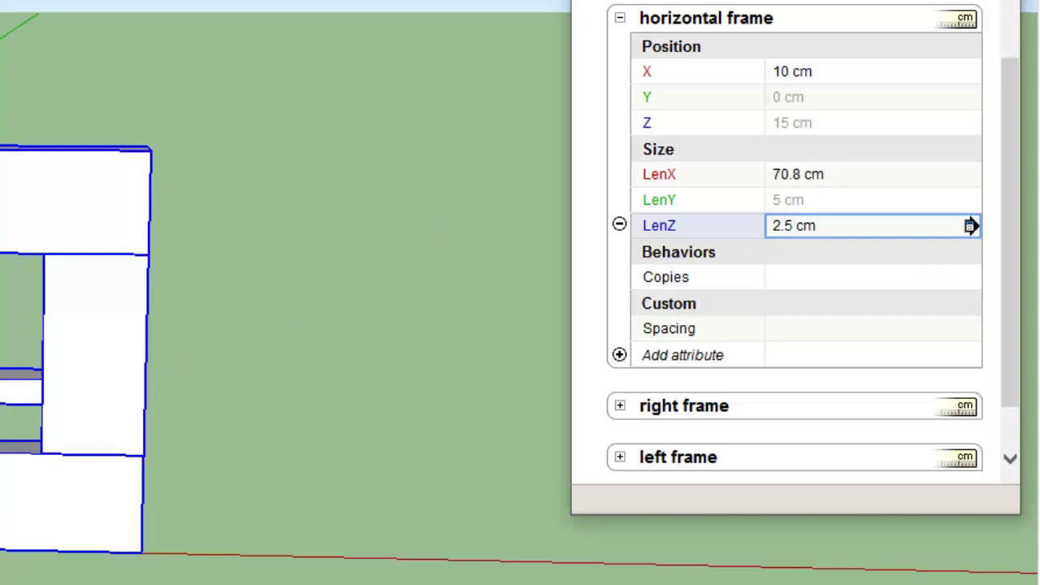
{"action": "left_click", "coordinate": [781, 128]}
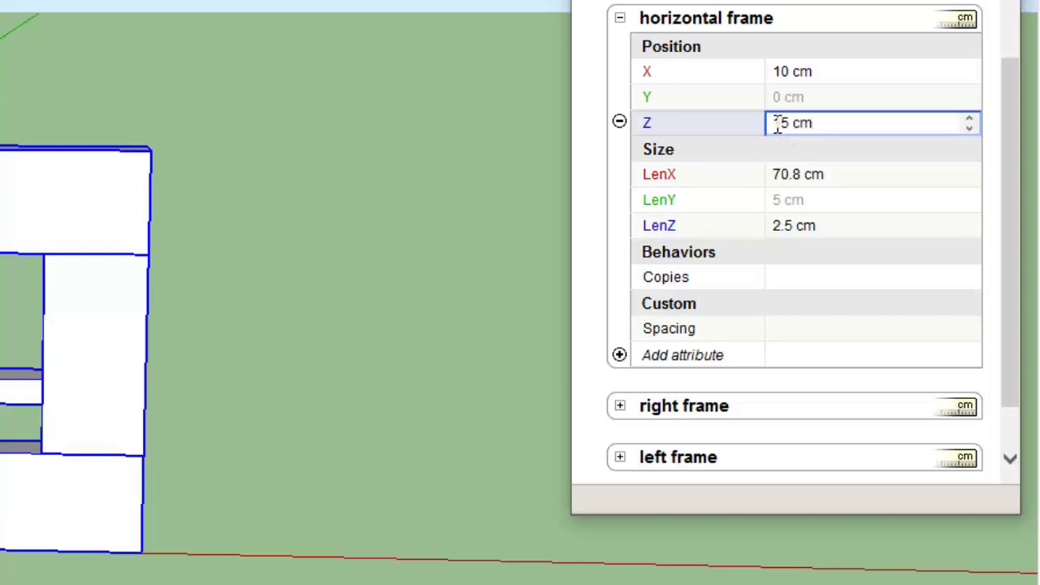
{"action": "left_click_drag", "start_coordinate": [774, 122], "coordinate": [955, 140]}
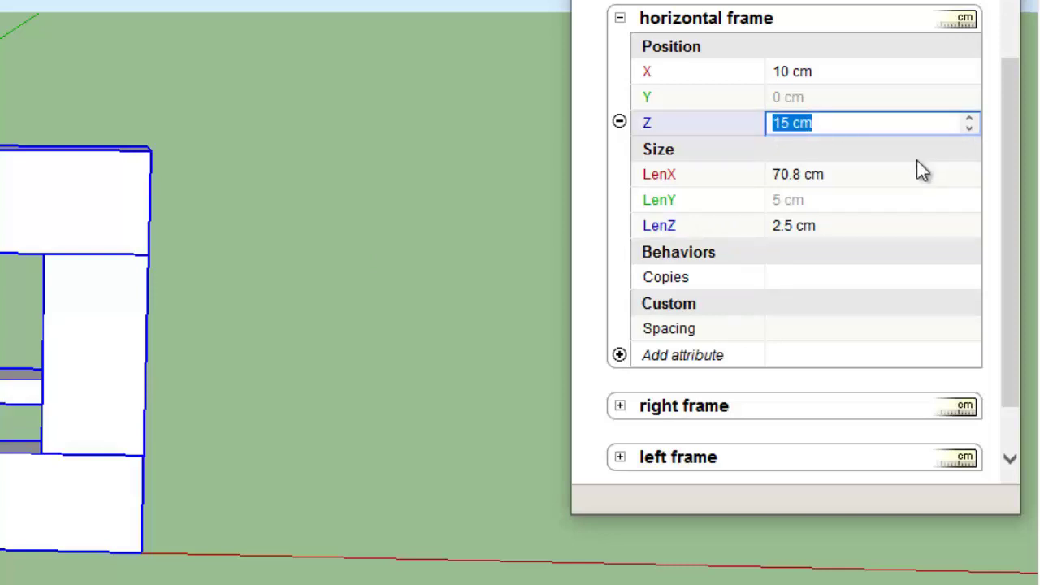
{"action": "type", "text": "=1"}
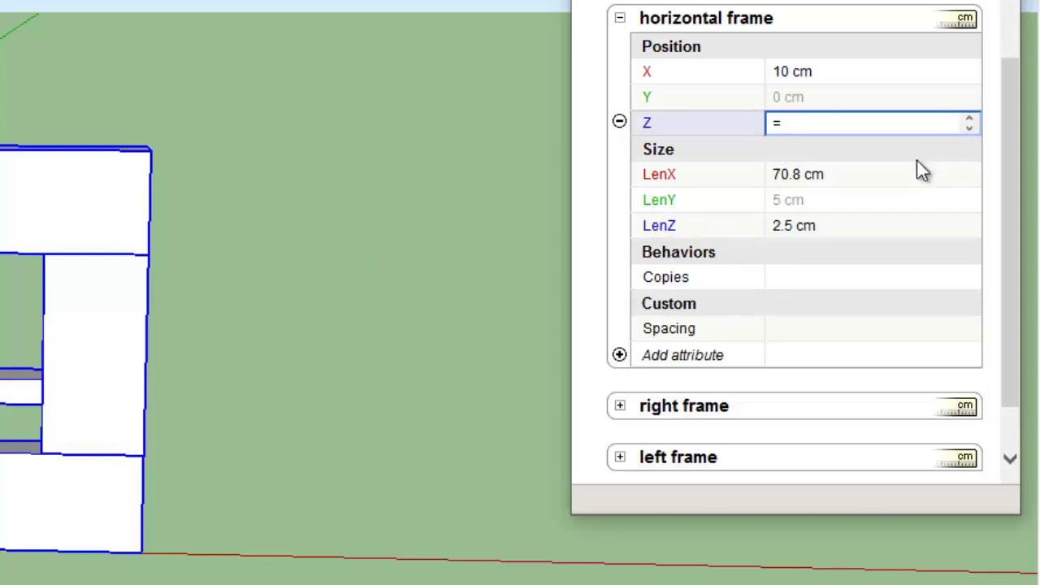
{"action": "type", "text": "5"}
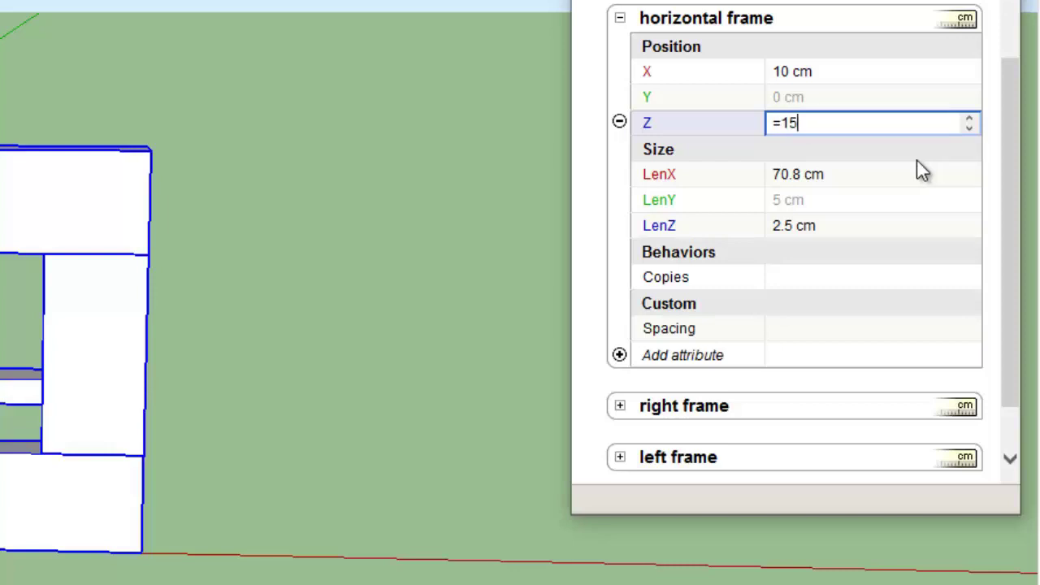
{"action": "key", "text": "Return"}
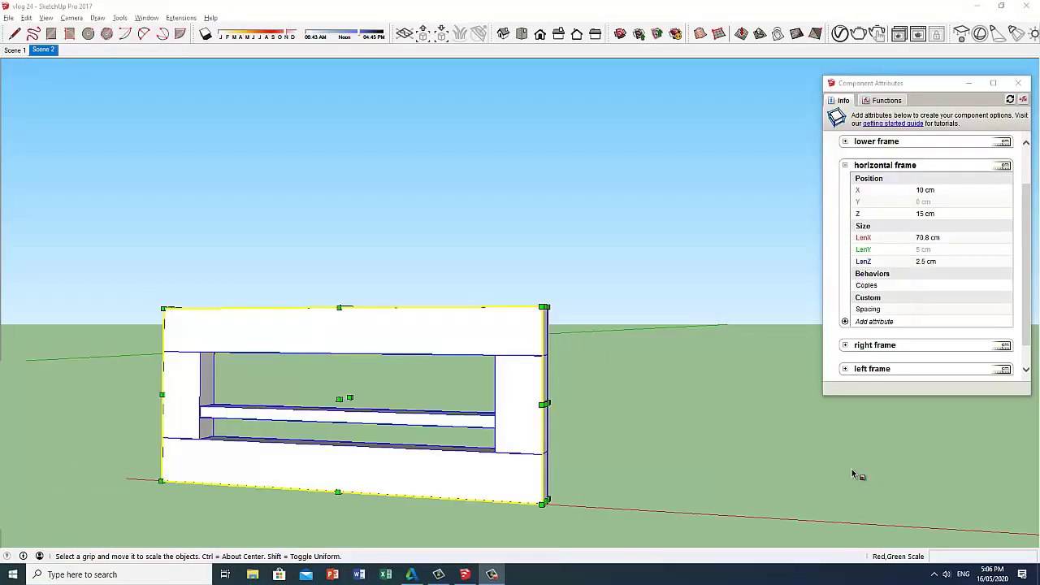
Fix the right frame's Z position in the dynamic gate with the formula =10.
{"action": "middle_click_drag", "start_coordinate": [624, 440], "coordinate": [541, 424]}
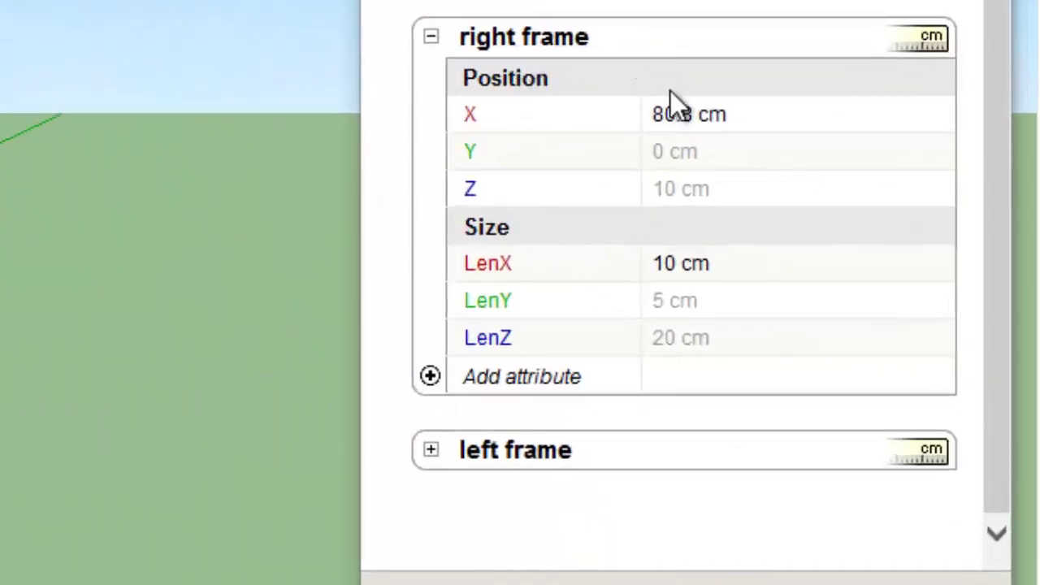
{"action": "left_click", "coordinate": [658, 190]}
{"action": "type", "text": "="}
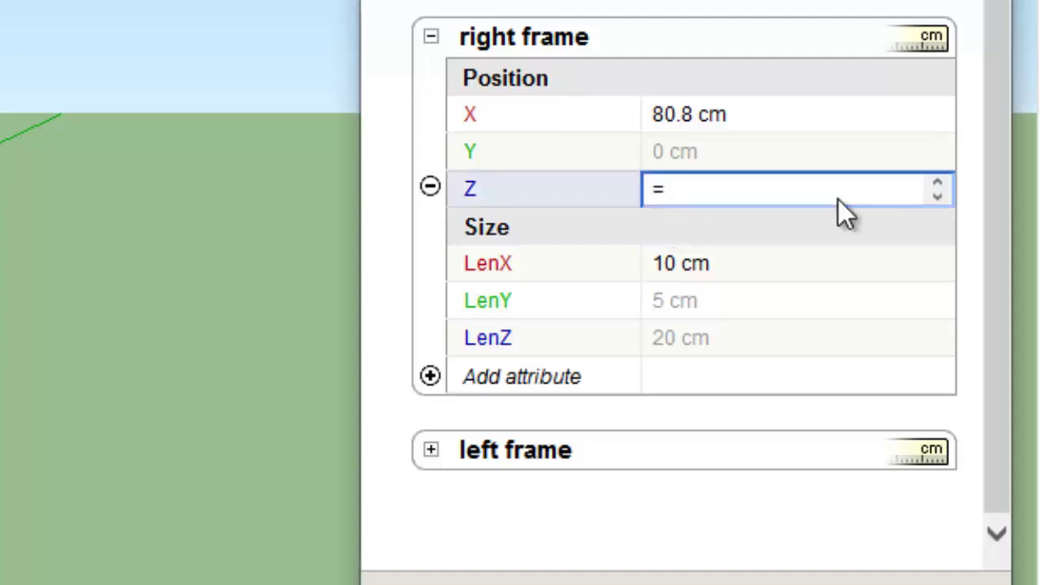
{"action": "type", "text": "10"}
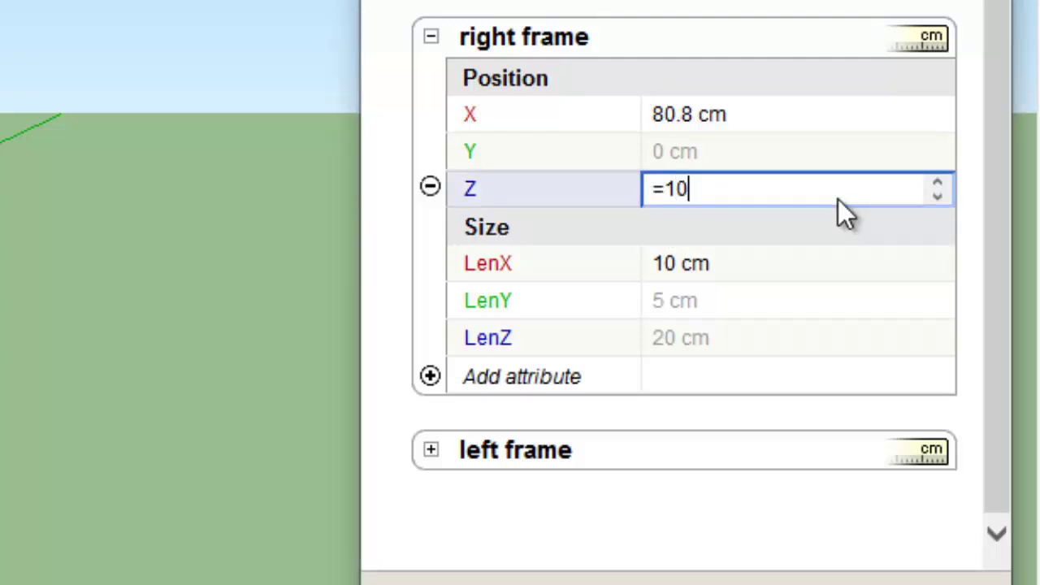
{"action": "key", "text": "Return"}
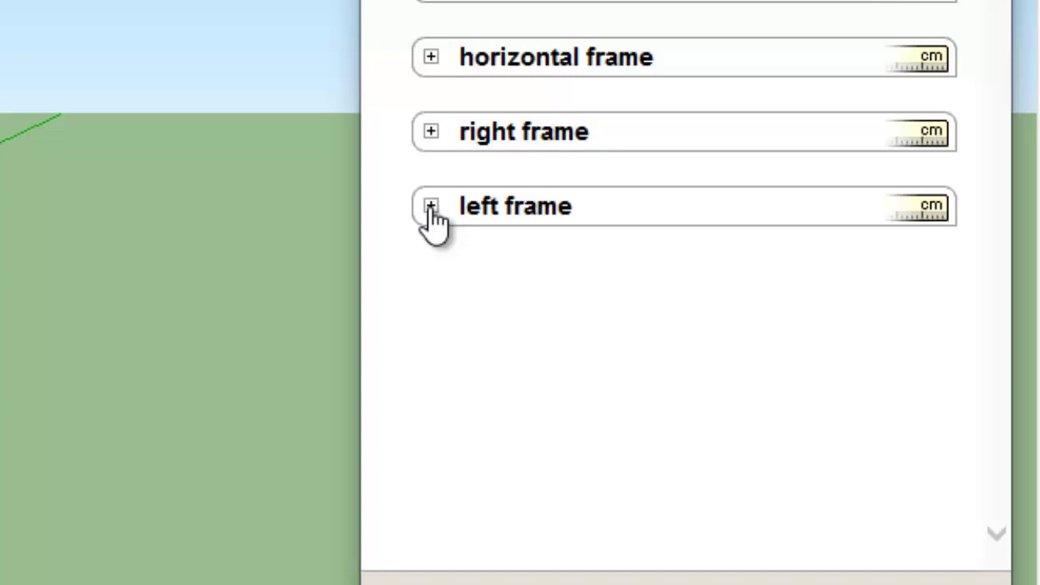
Fix the left frame's Z position in the dynamic gate with the formula =10.
{"action": "left_click", "coordinate": [431, 208]}
{"action": "scroll", "coordinate": [493, 274], "scroll_direction": "down", "scroll_amount": 1}
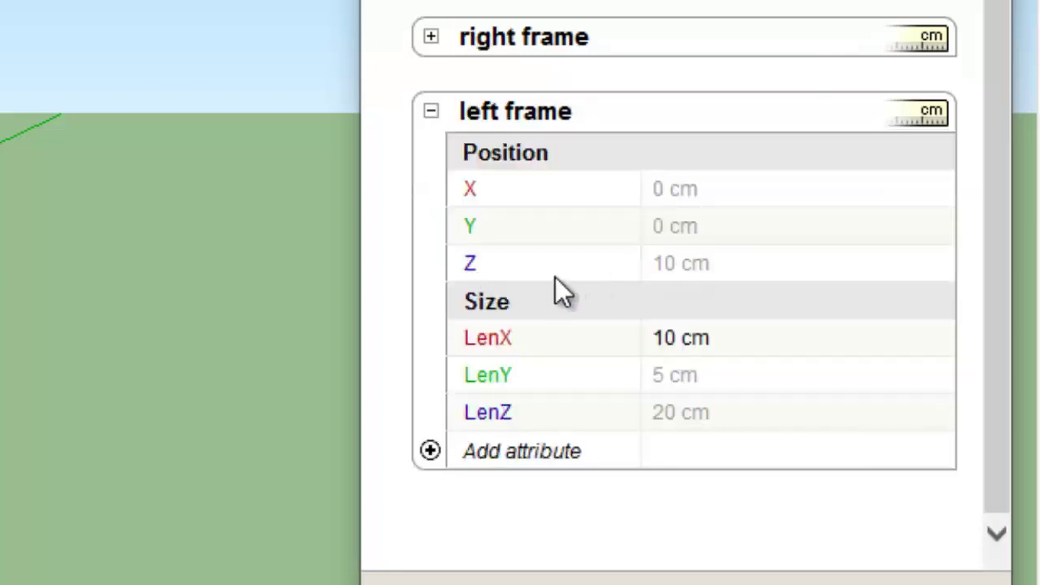
{"action": "left_click", "coordinate": [668, 263]}
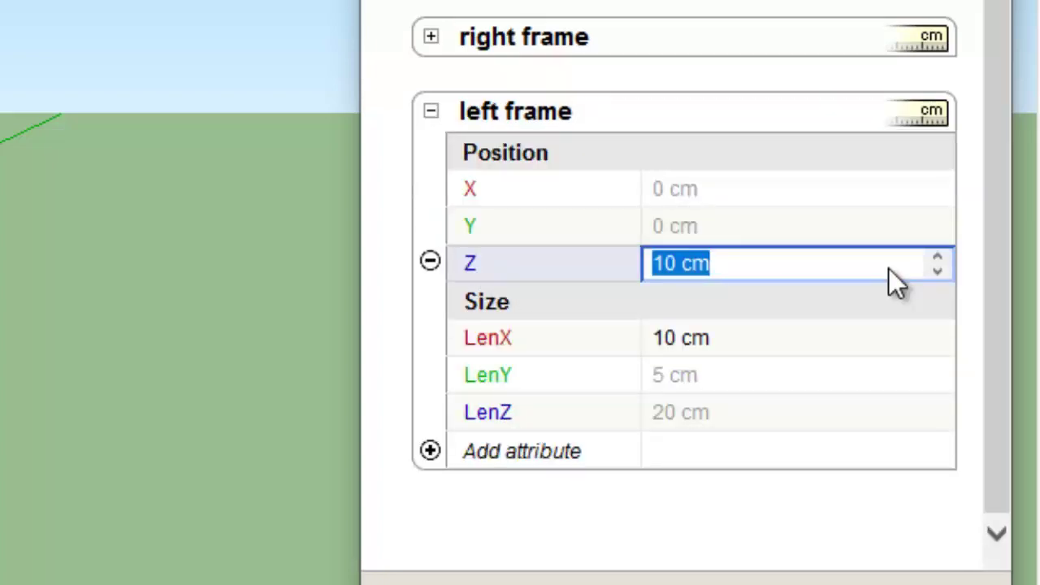
{"action": "type", "text": "=10"}
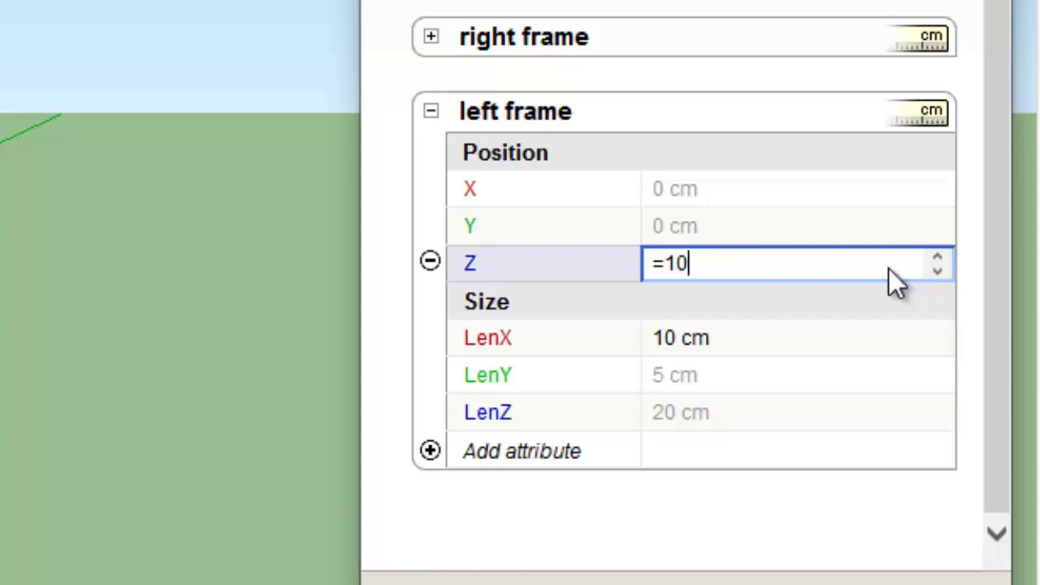
{"action": "key", "text": "Return"}
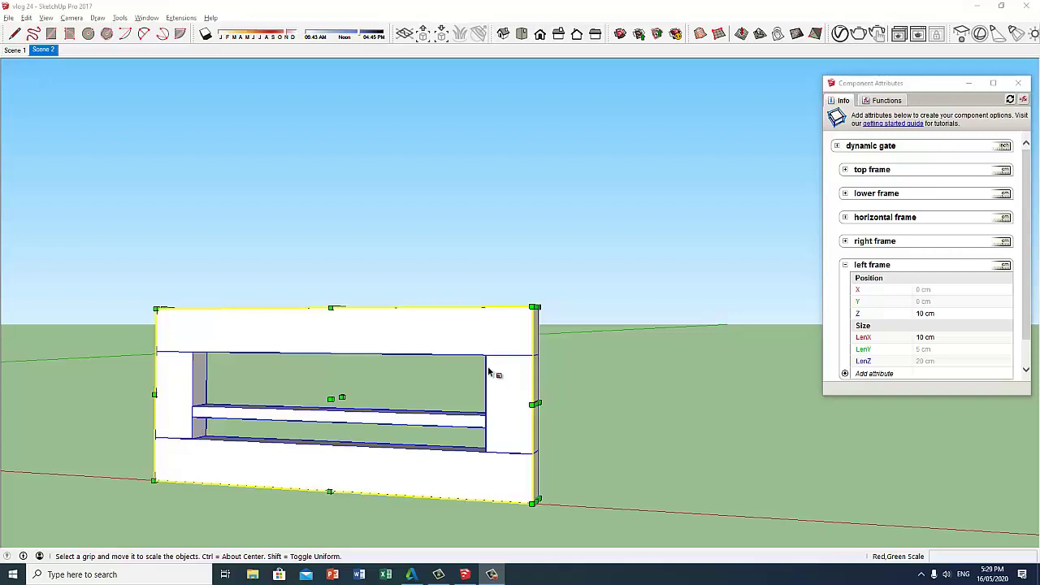
Try scaling the dynamic gate taller along the blue axis by a factor of about 5.78.
{"action": "middle_click_drag", "start_coordinate": [485, 355], "coordinate": [395, 303]}
{"action": "left_click_drag", "start_coordinate": [395, 303], "coordinate": [390, 123]}
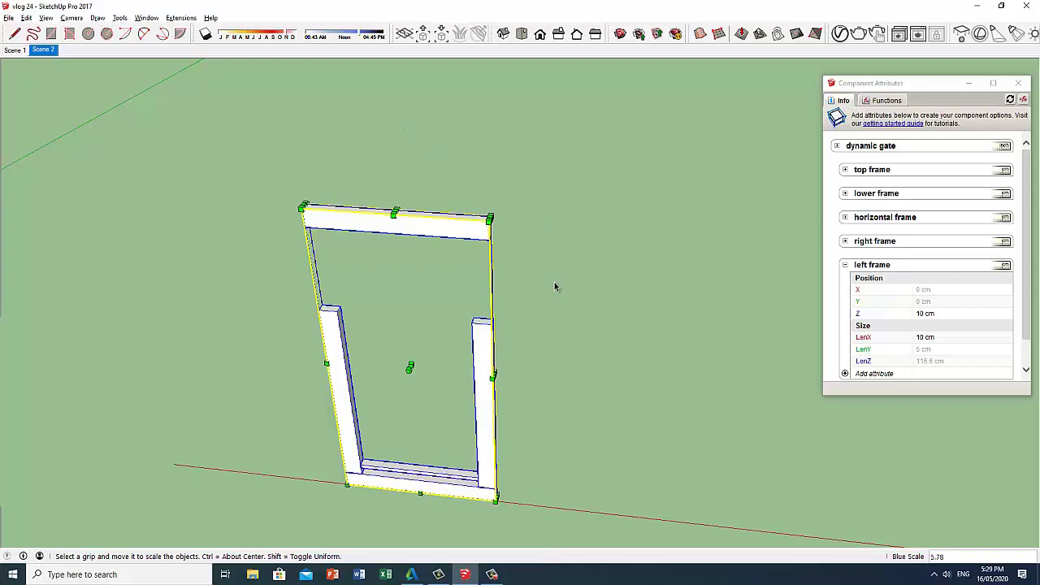
{"action": "key", "text": "space"}
{"action": "middle_click_drag", "start_coordinate": [523, 354], "coordinate": [547, 254]}
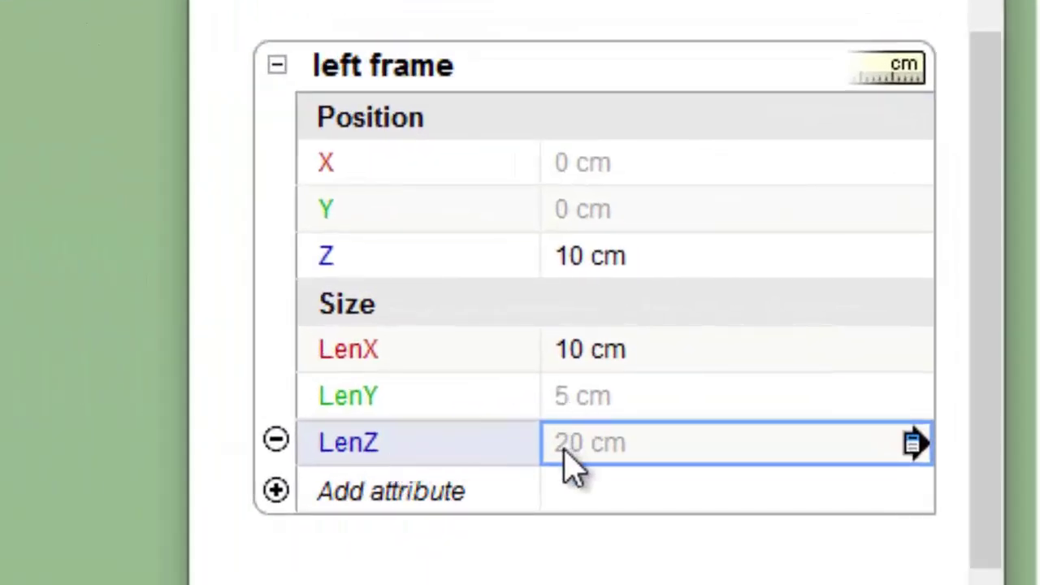
Link the left frame's LenZ to the top frame's height with the formula =top frame!Z-10.
{"action": "left_click", "coordinate": [622, 447]}
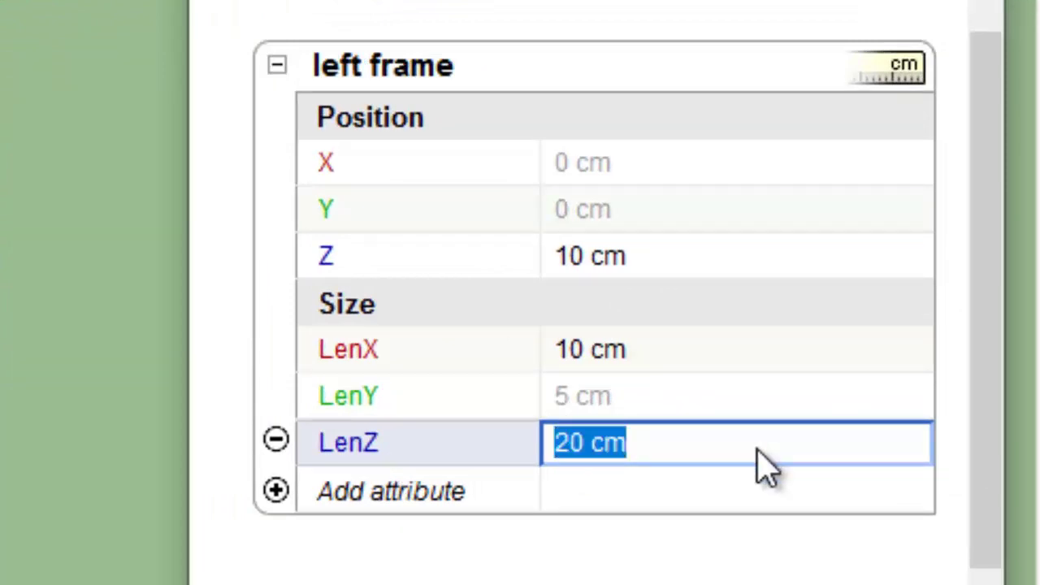
{"action": "type", "text": "="}
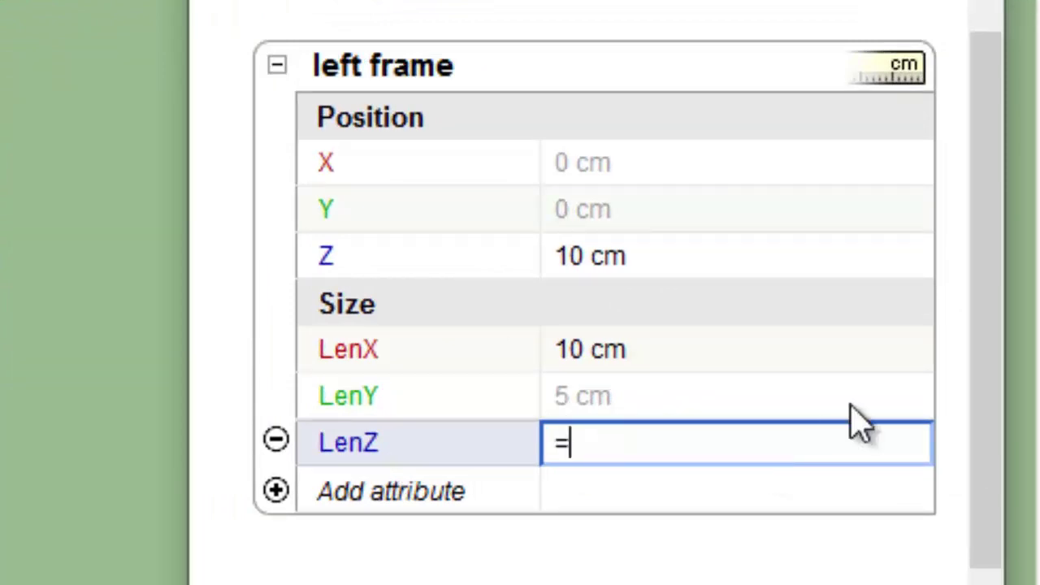
{"action": "left_click_drag", "start_coordinate": [988, 258], "coordinate": [1028, 252]}
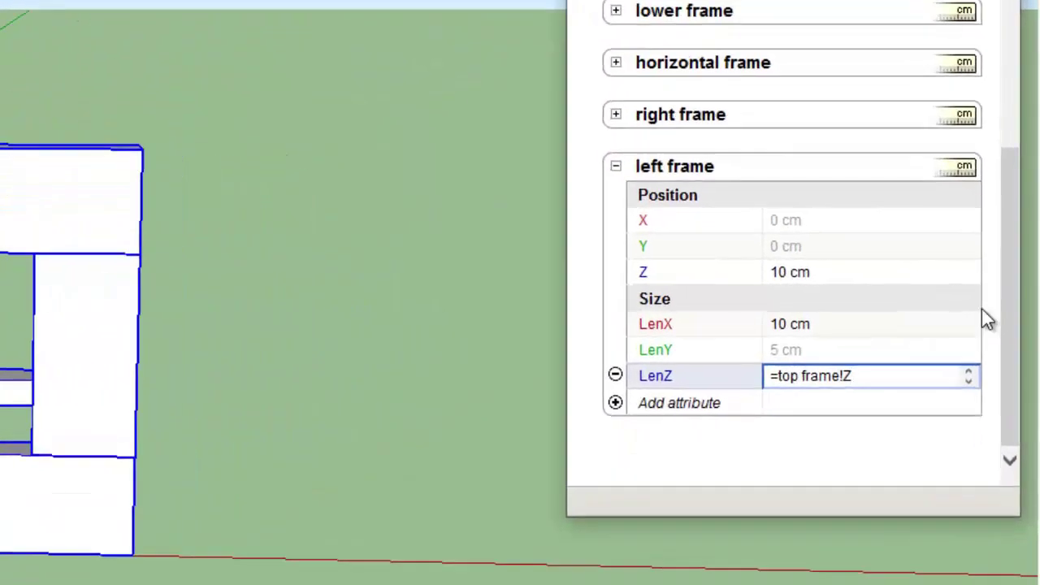
{"action": "type", "text": "-"}
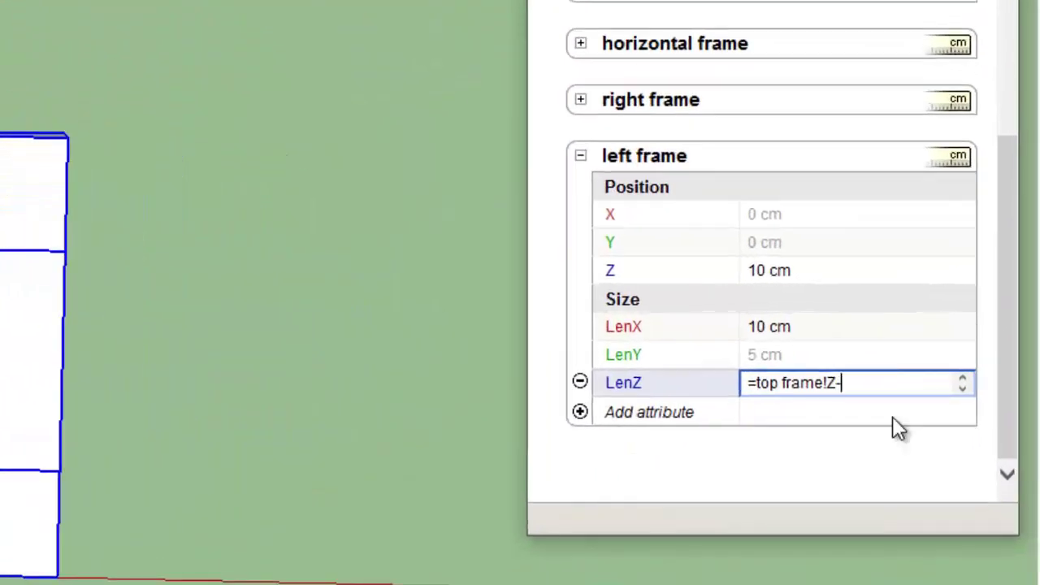
{"action": "type", "text": "10"}
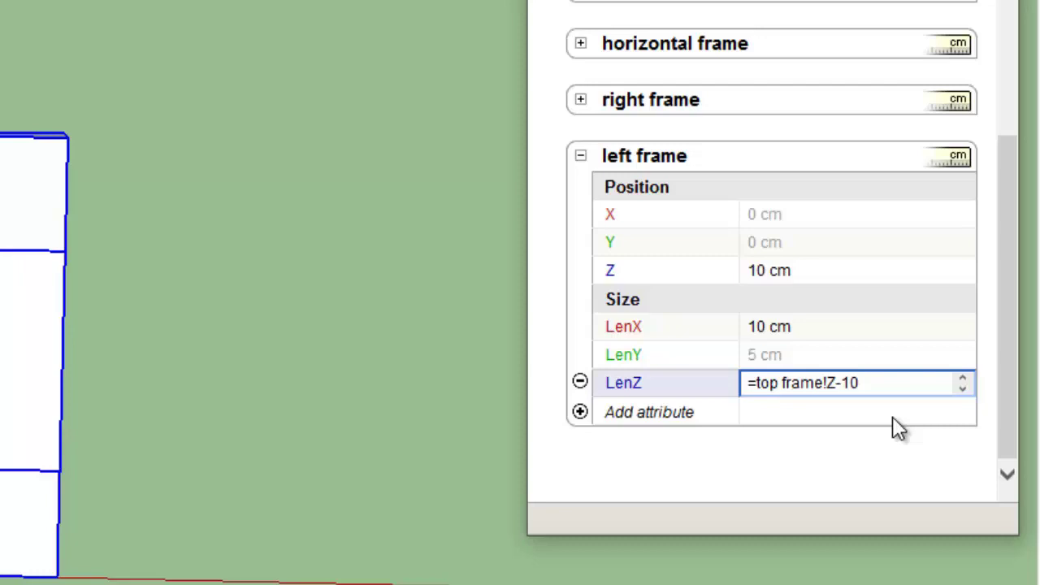
{"action": "key", "text": "Return"}
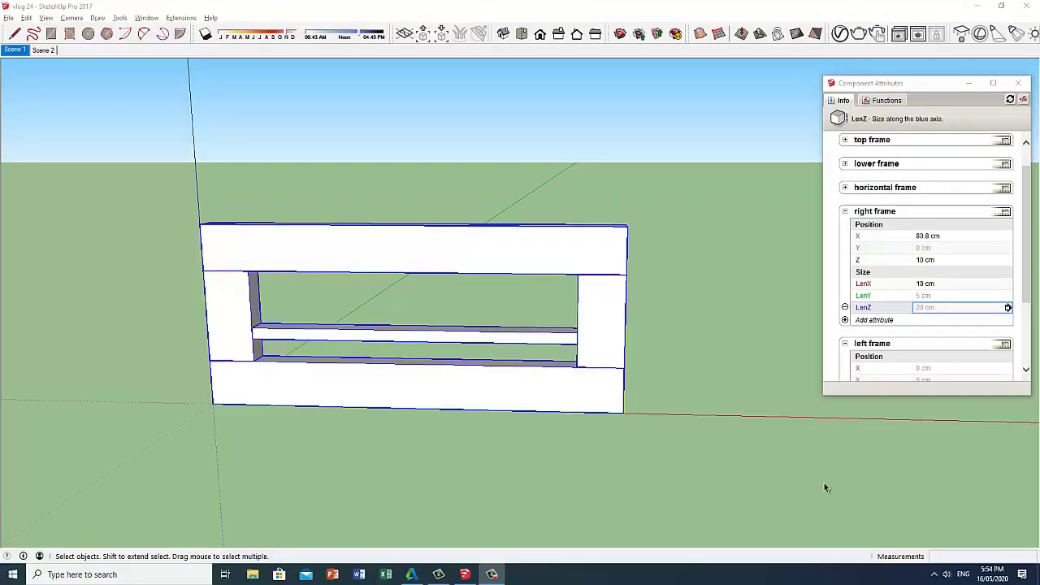
Set the right frame's LenZ to a formula that references the left frame's LenZ.
{"action": "left_click", "coordinate": [947, 308]}
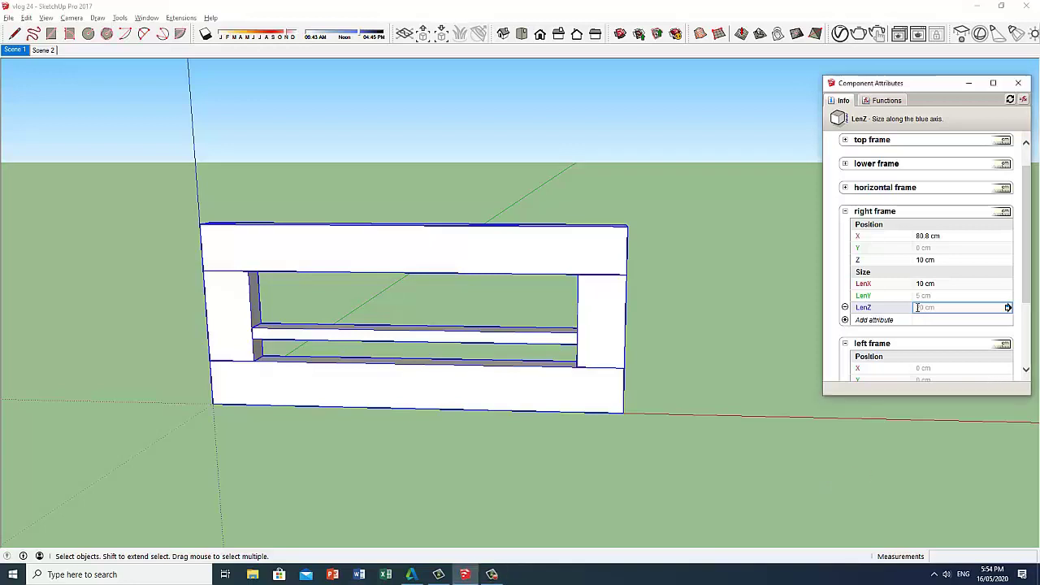
{"action": "key", "text": "ctrl+a"}
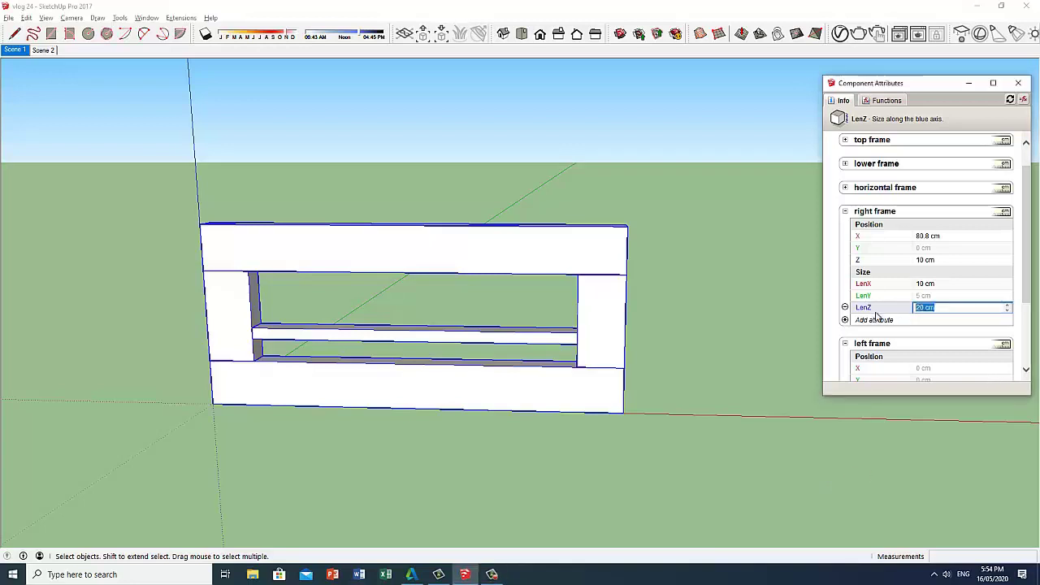
{"action": "type", "text": "="}
{"action": "scroll", "coordinate": [879, 337], "scroll_direction": "down", "scroll_amount": 2}
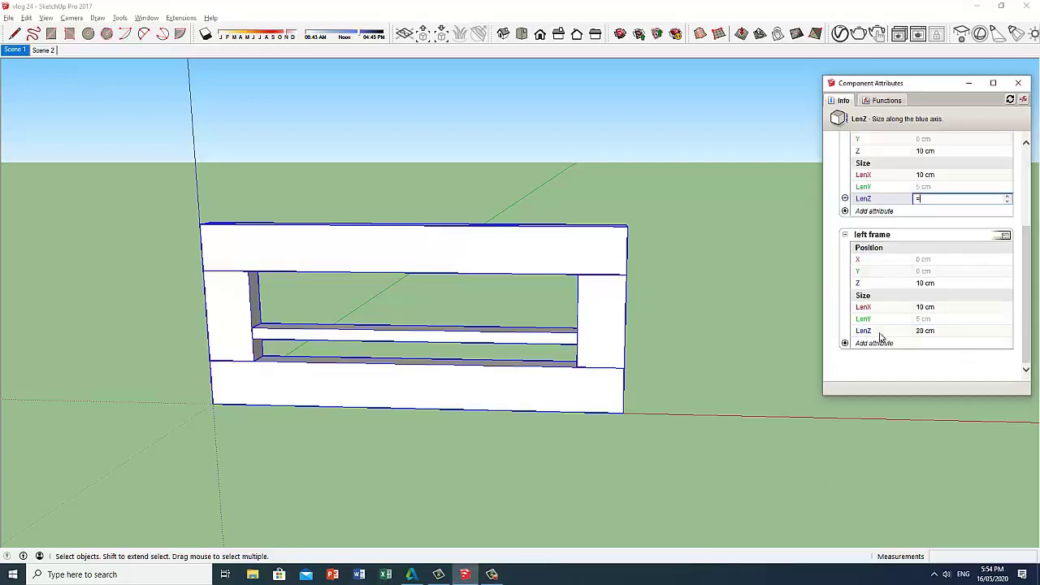
{"action": "left_click", "coordinate": [875, 331]}
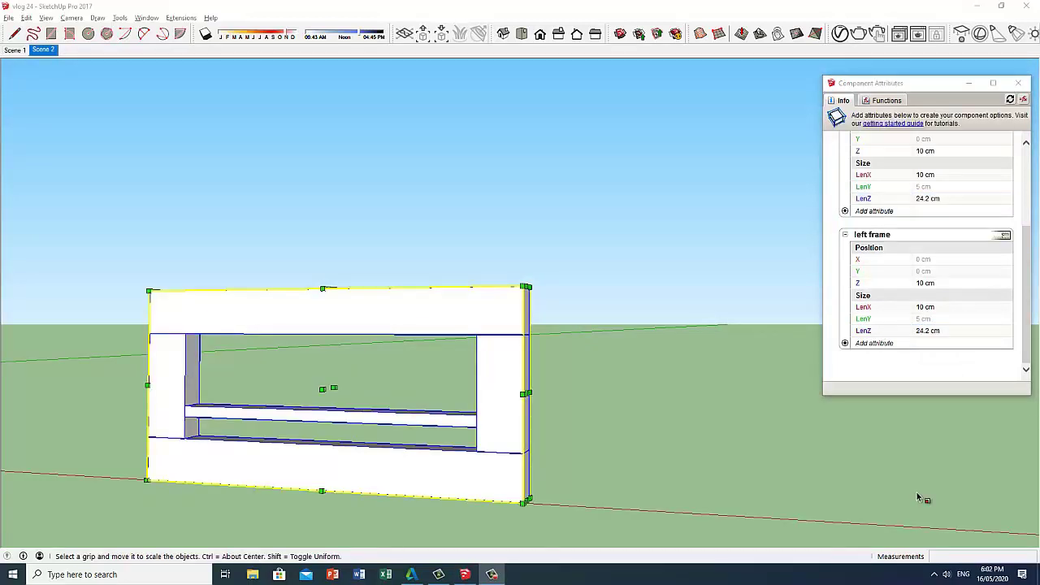
Scale the dynamic gate taller along the blue axis until the side frames' LenZ is about 151.4 cm.
{"action": "middle_click_drag", "start_coordinate": [611, 429], "coordinate": [390, 378]}
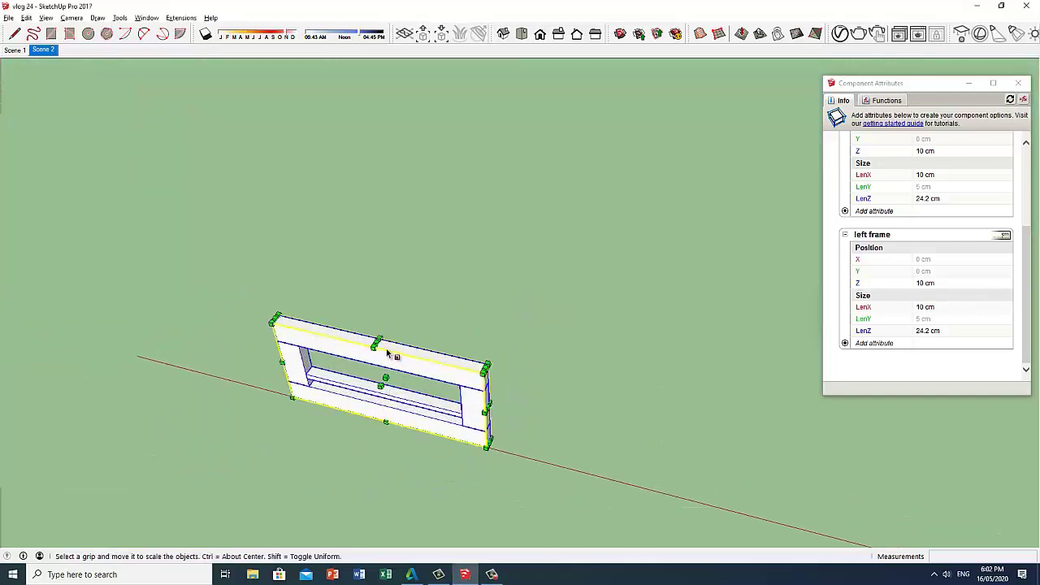
{"action": "left_click_drag", "start_coordinate": [377, 344], "coordinate": [320, 61]}
{"action": "scroll", "coordinate": [513, 230], "scroll_direction": "down", "scroll_amount": 3}
{"action": "middle_click_drag", "start_coordinate": [514, 230], "coordinate": [531, 189]}
{"action": "middle_click_drag", "start_coordinate": [529, 304], "coordinate": [569, 301]}
{"action": "scroll", "coordinate": [568, 301], "scroll_direction": "up", "scroll_amount": 3}
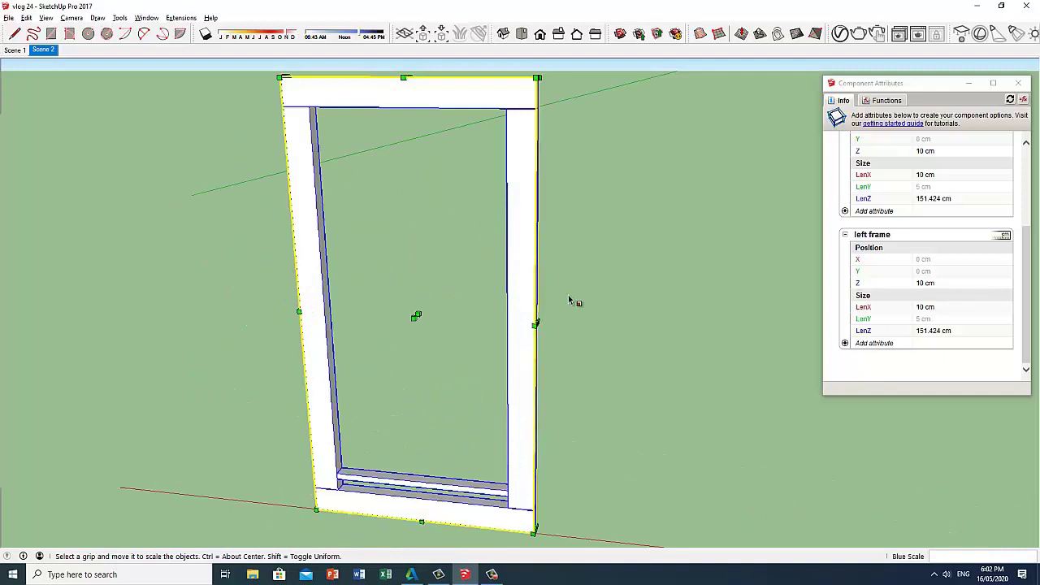
{"action": "key", "text": "space"}
{"action": "left_click", "coordinate": [496, 574]}
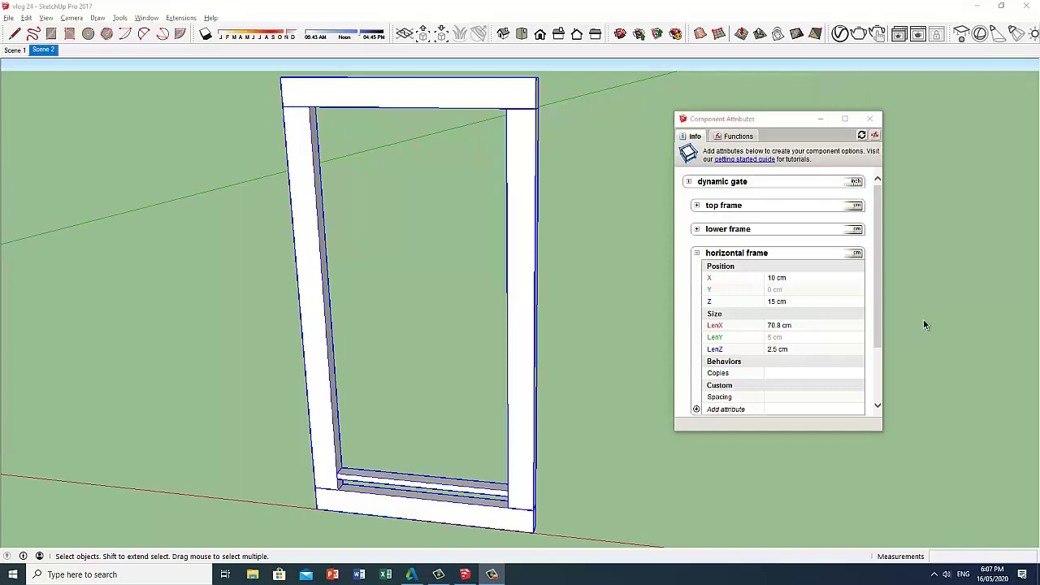
Set the horizontal frame's custom Spacing attribute to 8.
{"action": "left_click_drag", "start_coordinate": [877, 284], "coordinate": [876, 338]}
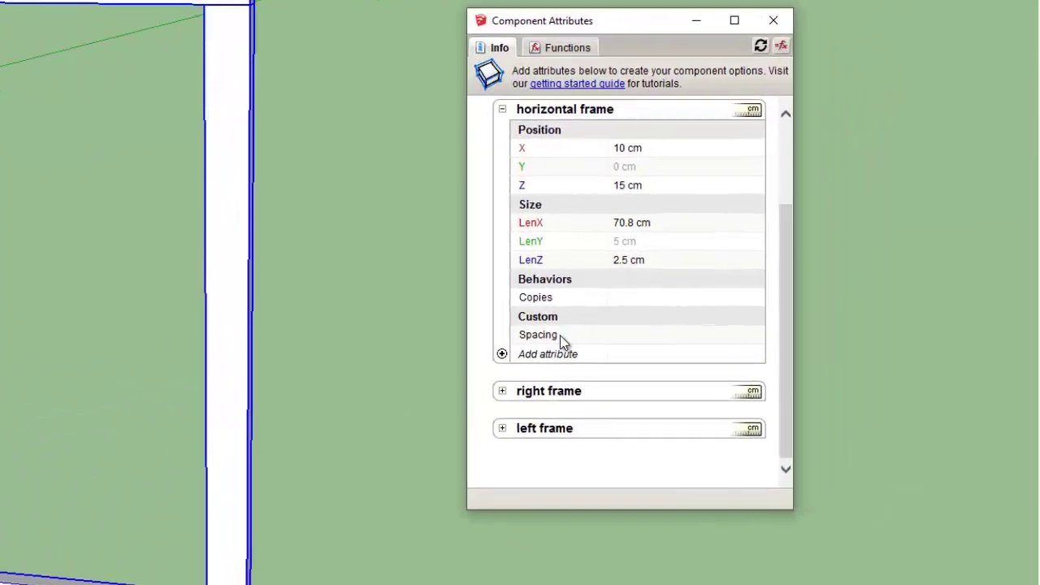
{"action": "left_click", "coordinate": [673, 326]}
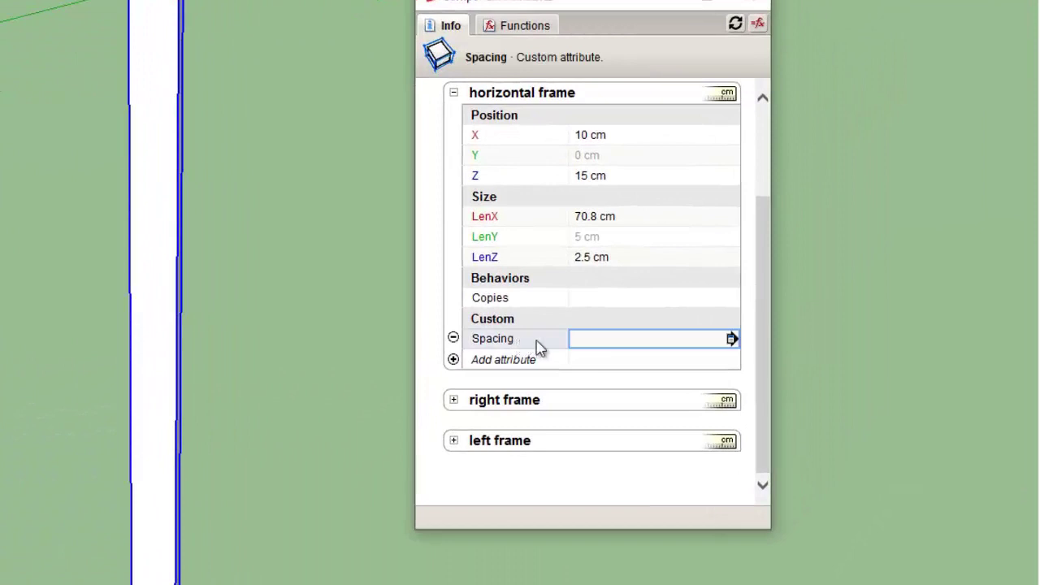
{"action": "left_click", "coordinate": [578, 342]}
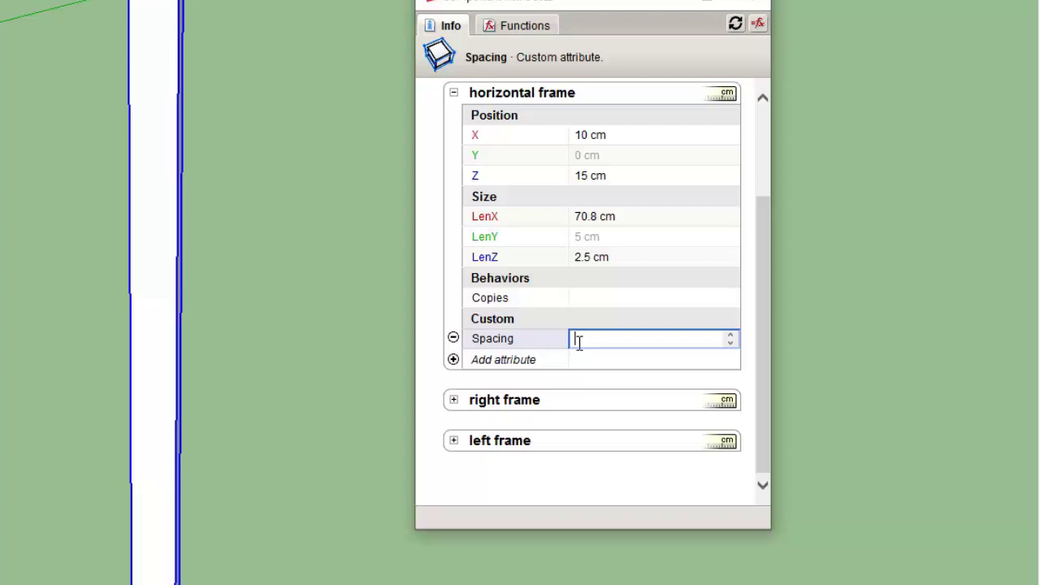
{"action": "type", "text": "8"}
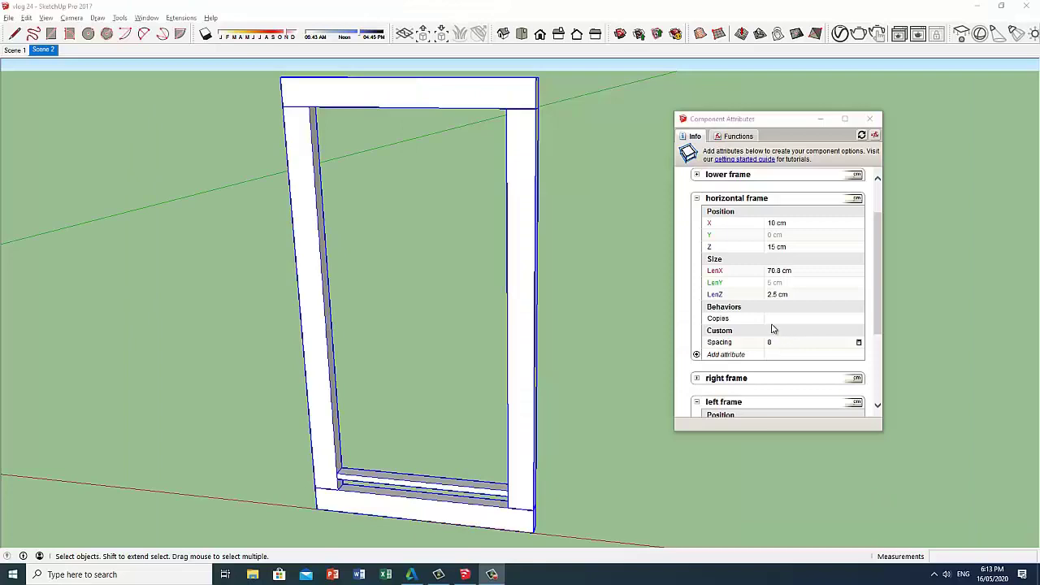
Set the horizontal frame's Copies to a formula dividing the left frame's LenZ by Spacing, =left frame!LenZ/Spacing.
{"action": "left_click", "coordinate": [772, 319]}
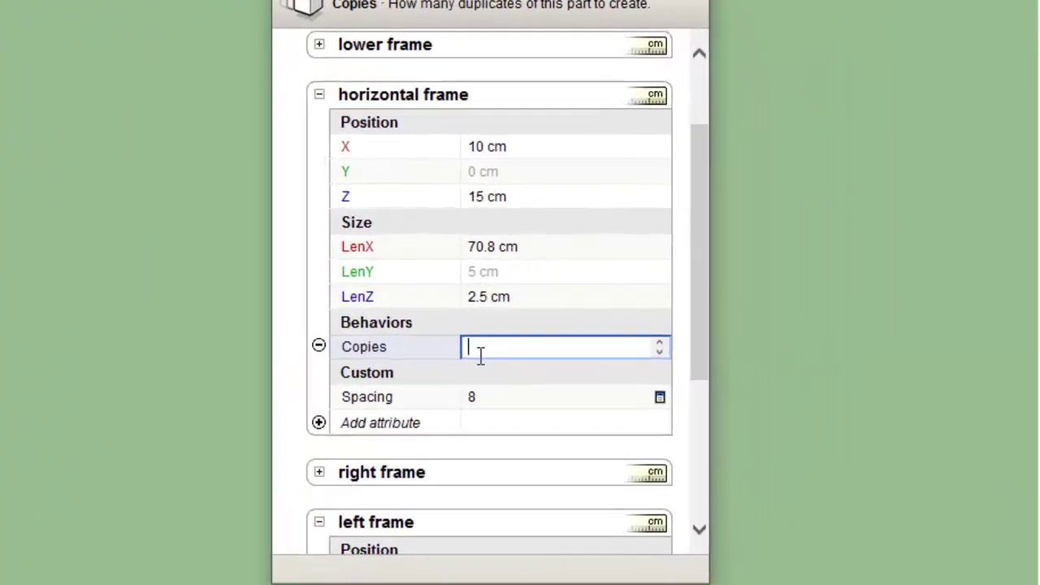
{"action": "type", "text": "="}
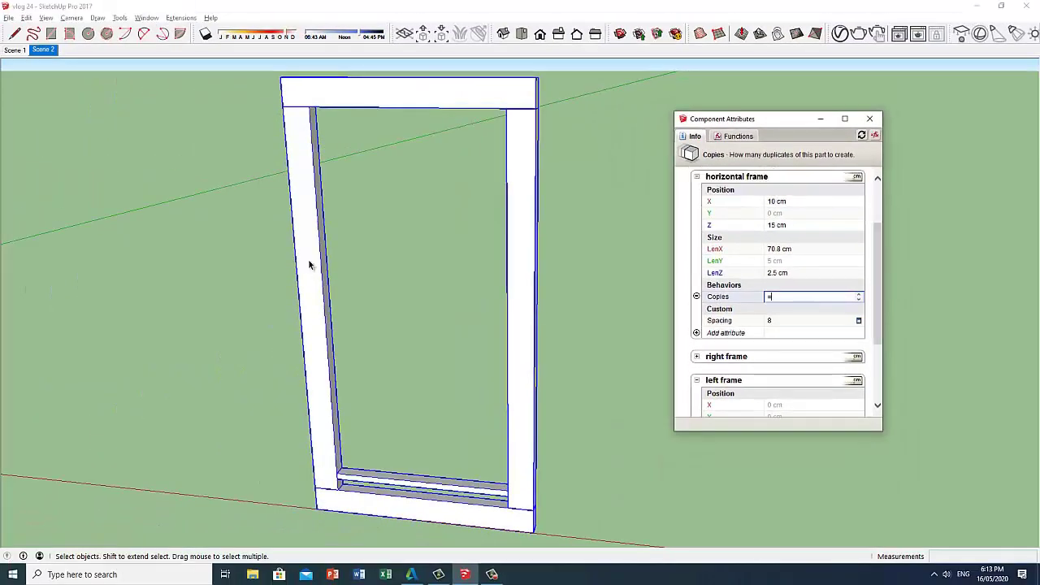
{"action": "left_click_drag", "start_coordinate": [877, 265], "coordinate": [874, 322]}
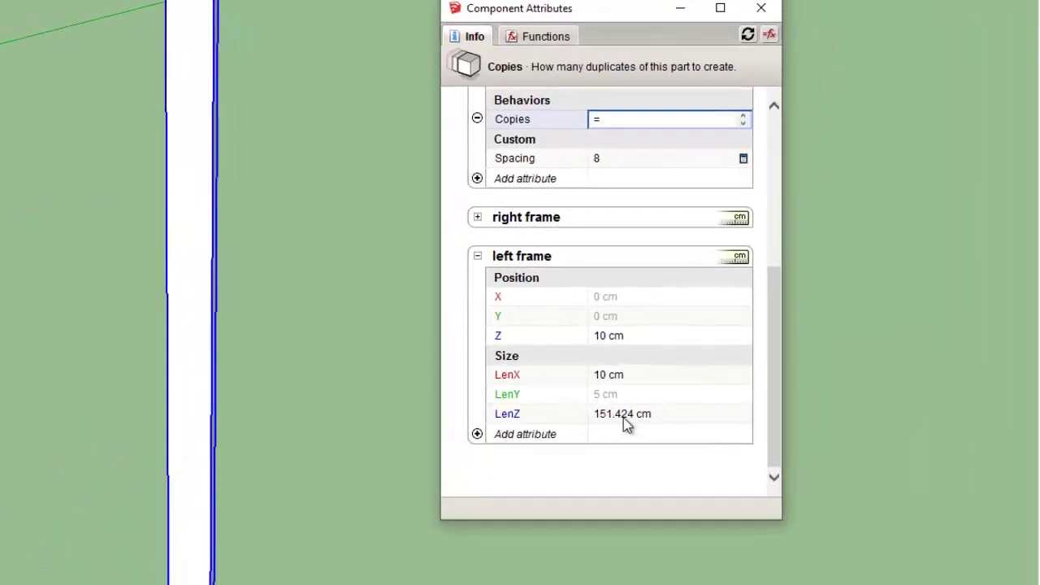
{"action": "left_click", "coordinate": [720, 387]}
{"action": "type", "text": "/"}
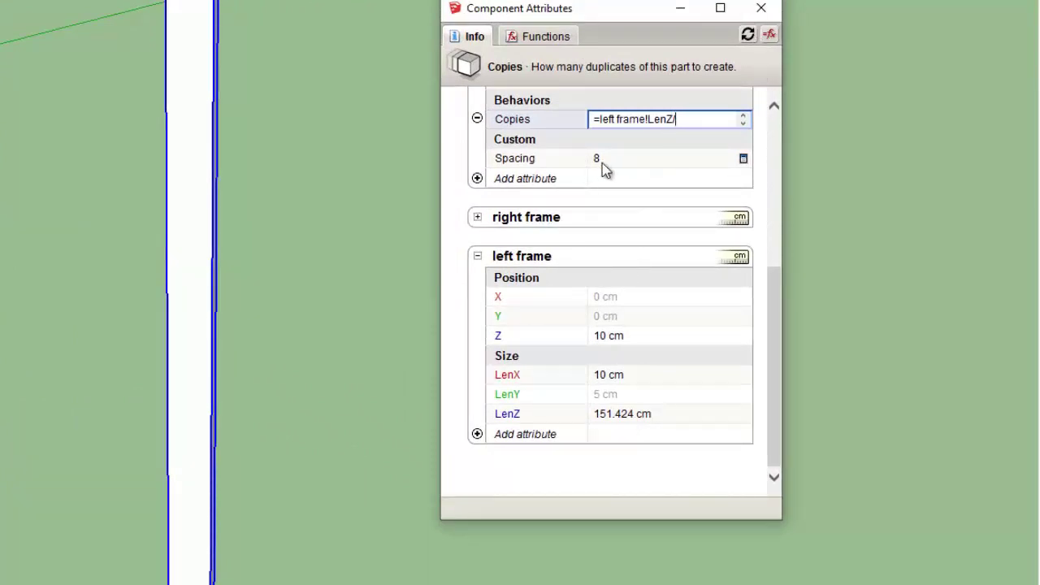
{"action": "left_click", "coordinate": [563, 165]}
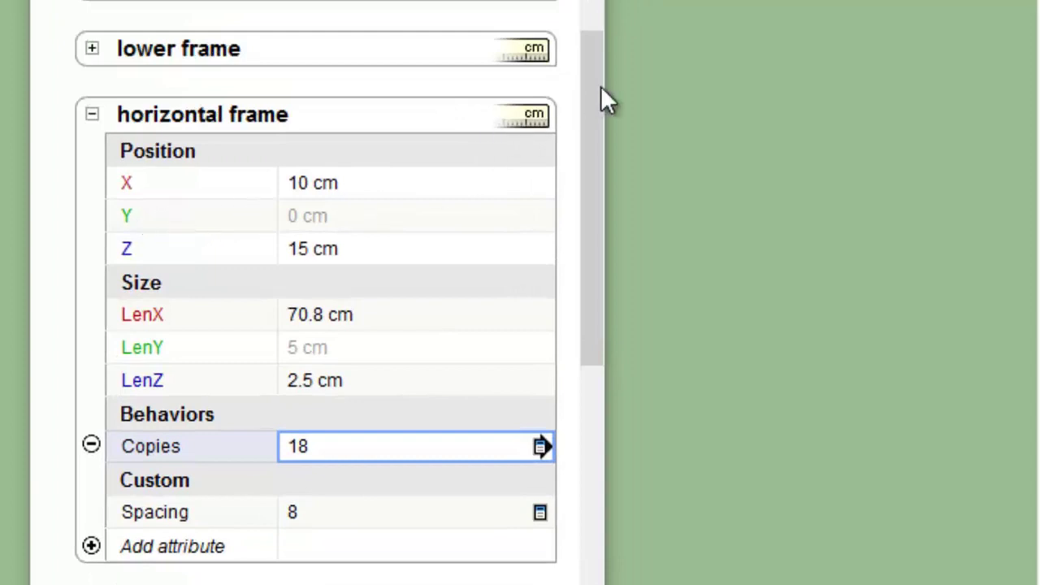
Set the horizontal frame's Z position to the formula =15+COPY*Spacing so the rails repeat upward.
{"action": "left_click_drag", "start_coordinate": [600, 87], "coordinate": [604, 125]}
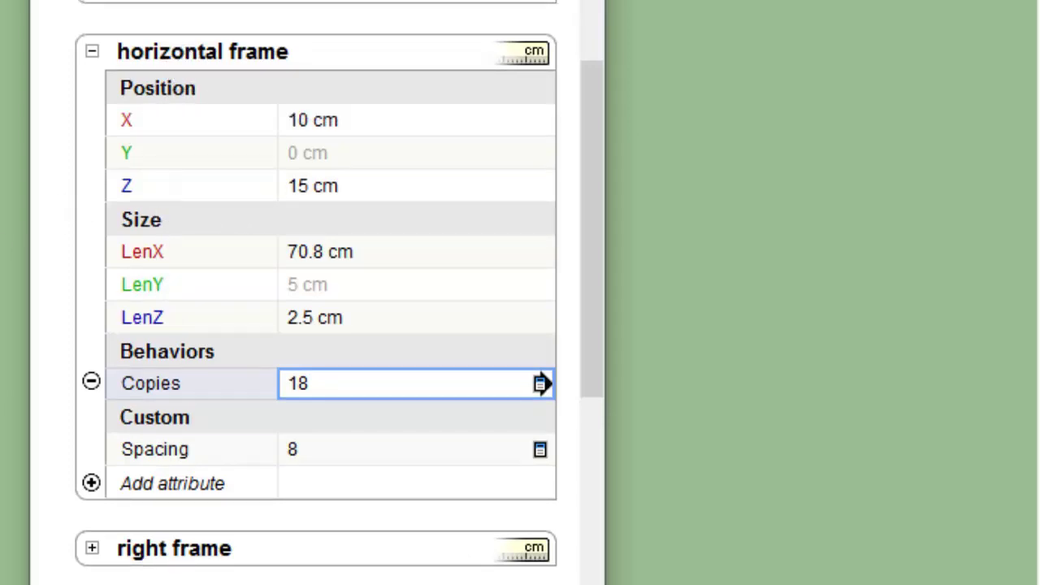
{"action": "left_click", "coordinate": [351, 189]}
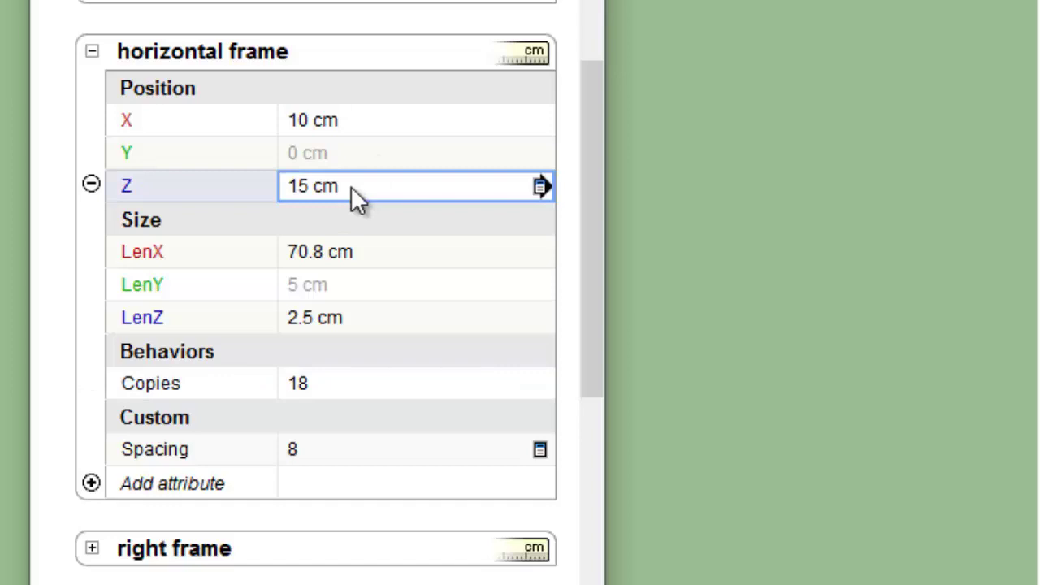
{"action": "type", "text": "=15"}
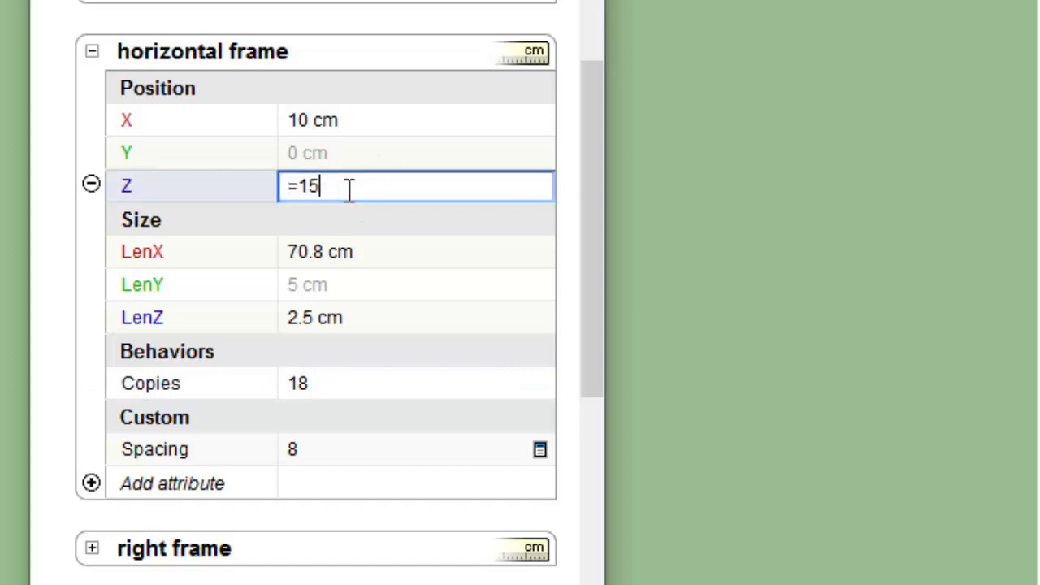
{"action": "type", "text": "+COPY*"}
{"action": "left_click", "coordinate": [216, 448]}
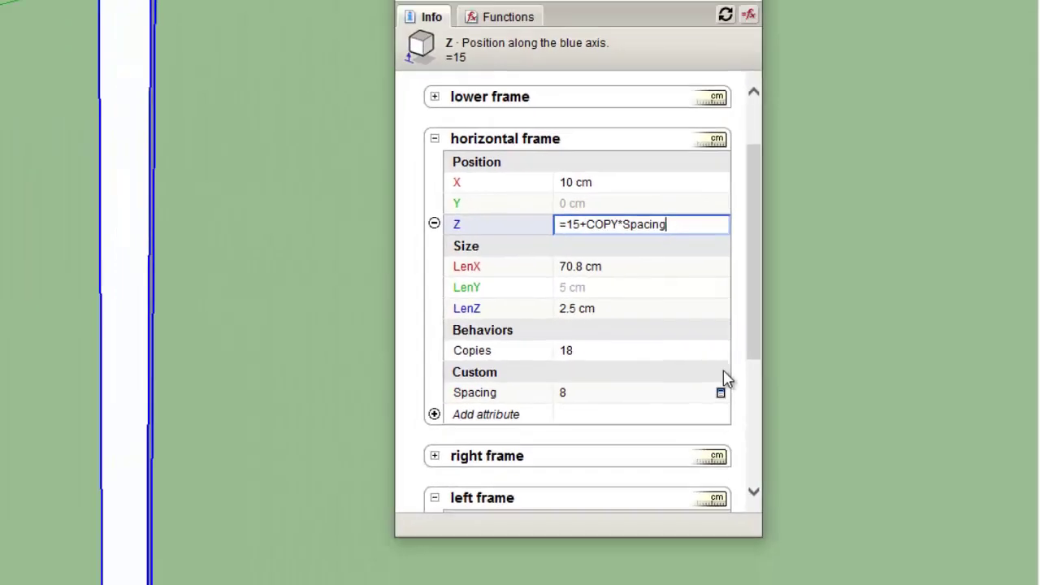
{"action": "key", "text": "Return"}
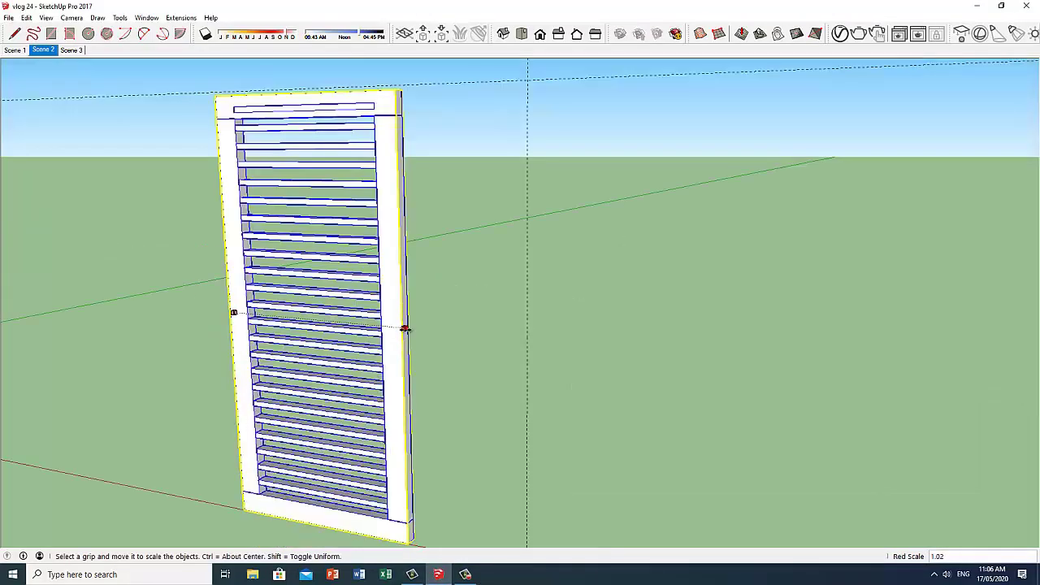
Scale the finished gate wider along the red axis by a factor of about 1.65.
{"action": "left_click_drag", "start_coordinate": [405, 328], "coordinate": [528, 337]}
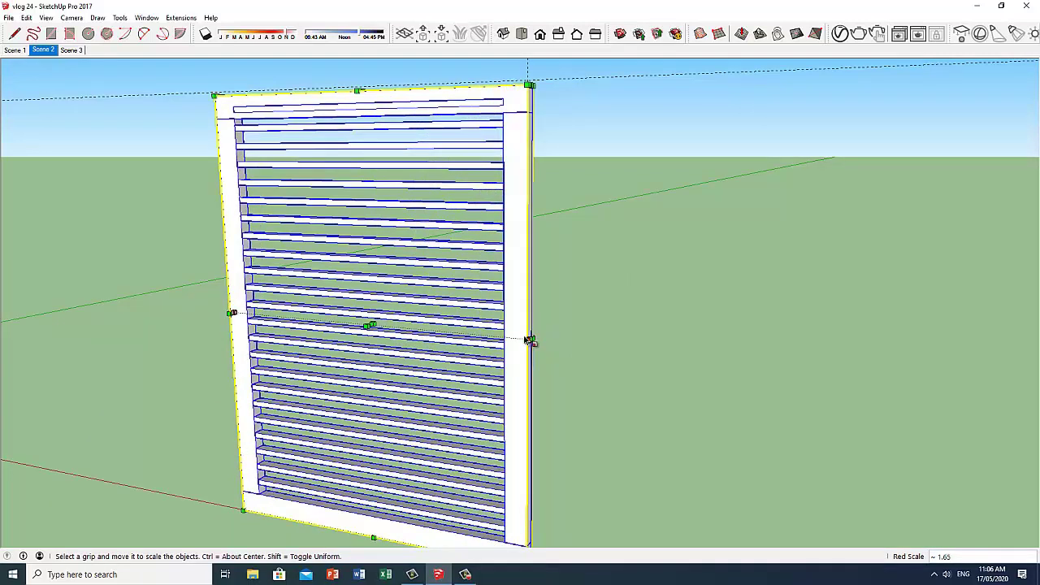